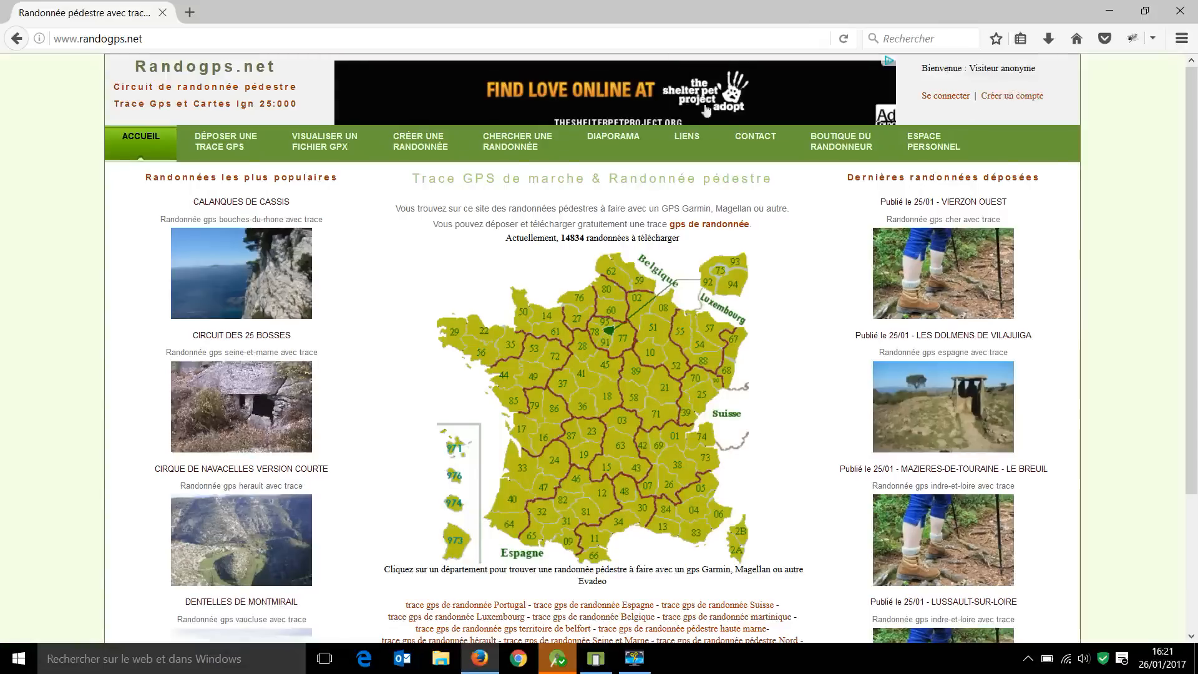
Log in to the personal space with the prefilled account credentials and return to the hike creation page
{"action": "left_click", "coordinate": [420, 151]}
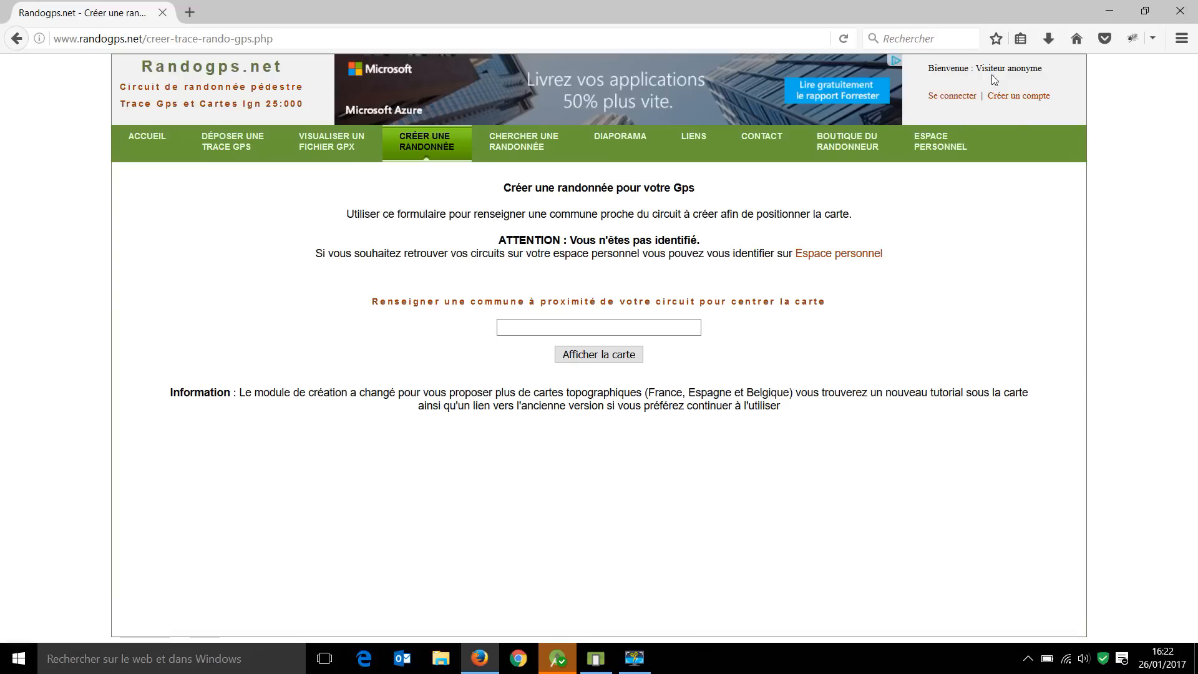
{"action": "left_click", "coordinate": [961, 104]}
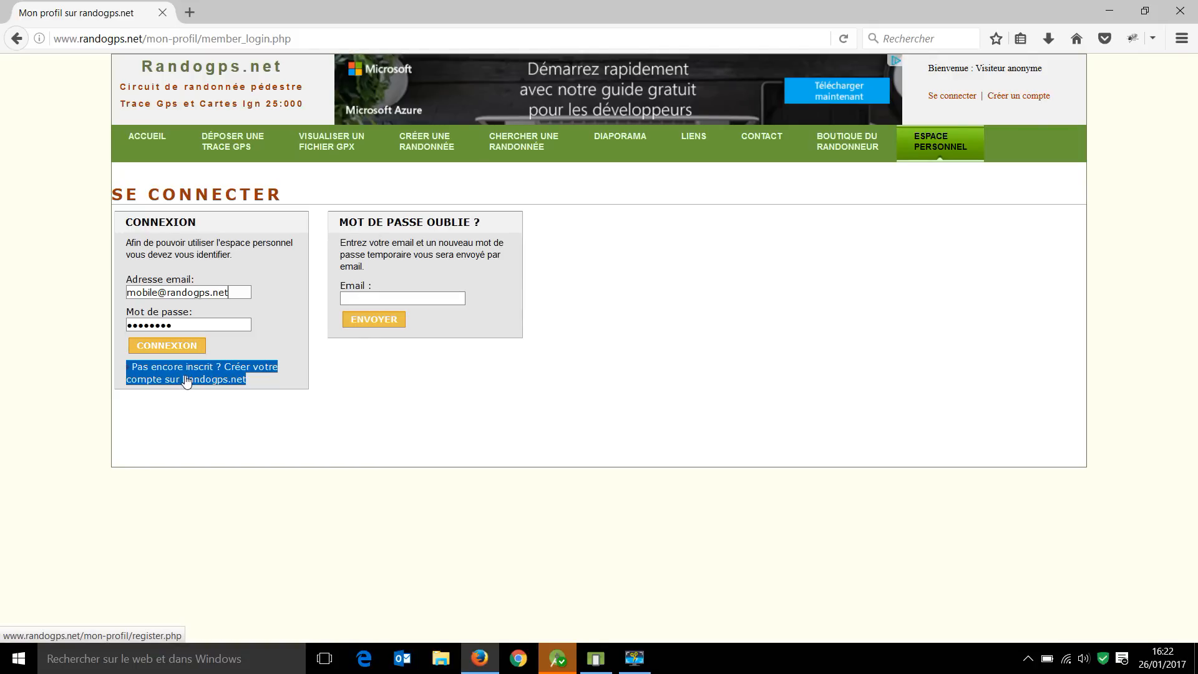
{"action": "left_click", "coordinate": [176, 348]}
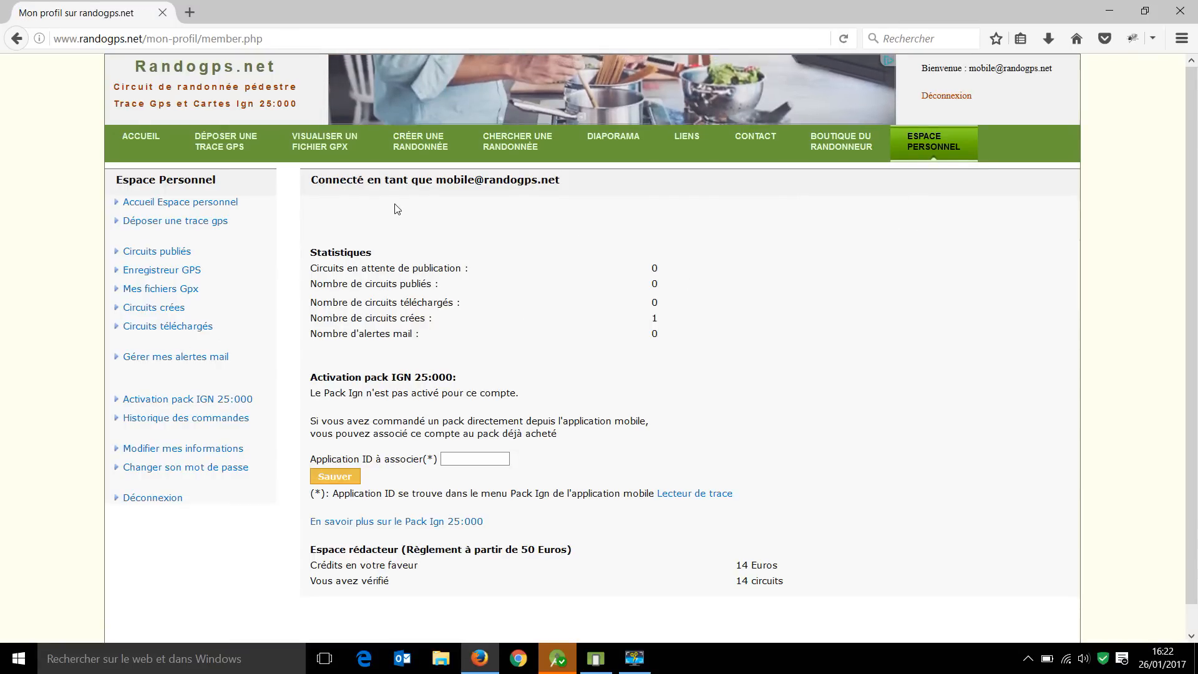
{"action": "left_click", "coordinate": [416, 154]}
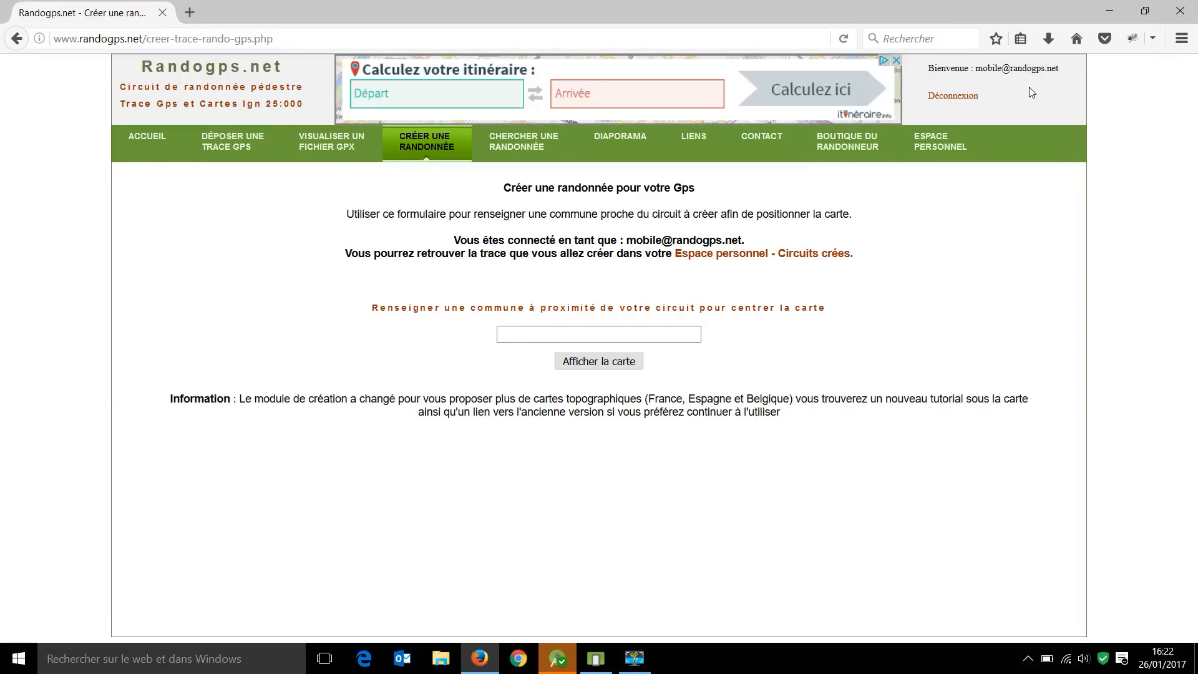
Try to display the creation map centred on the commune "verols"
{"action": "left_click", "coordinate": [651, 335]}
{"action": "type", "text": "verols"}
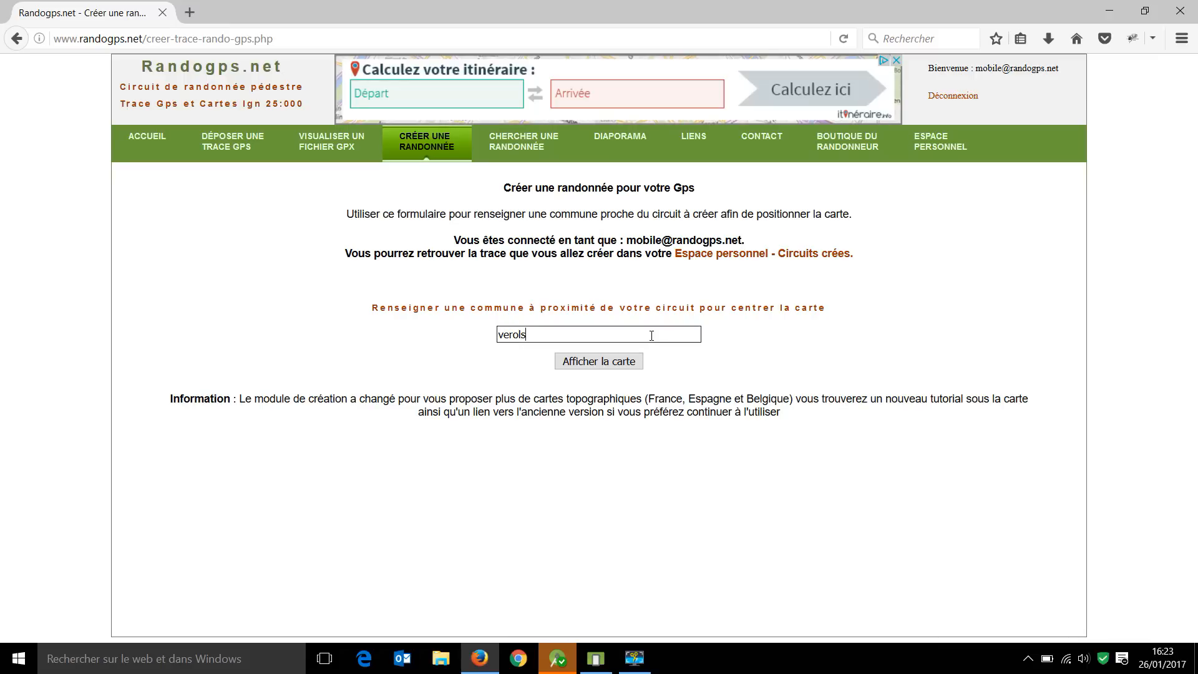
{"action": "left_click", "coordinate": [613, 363]}
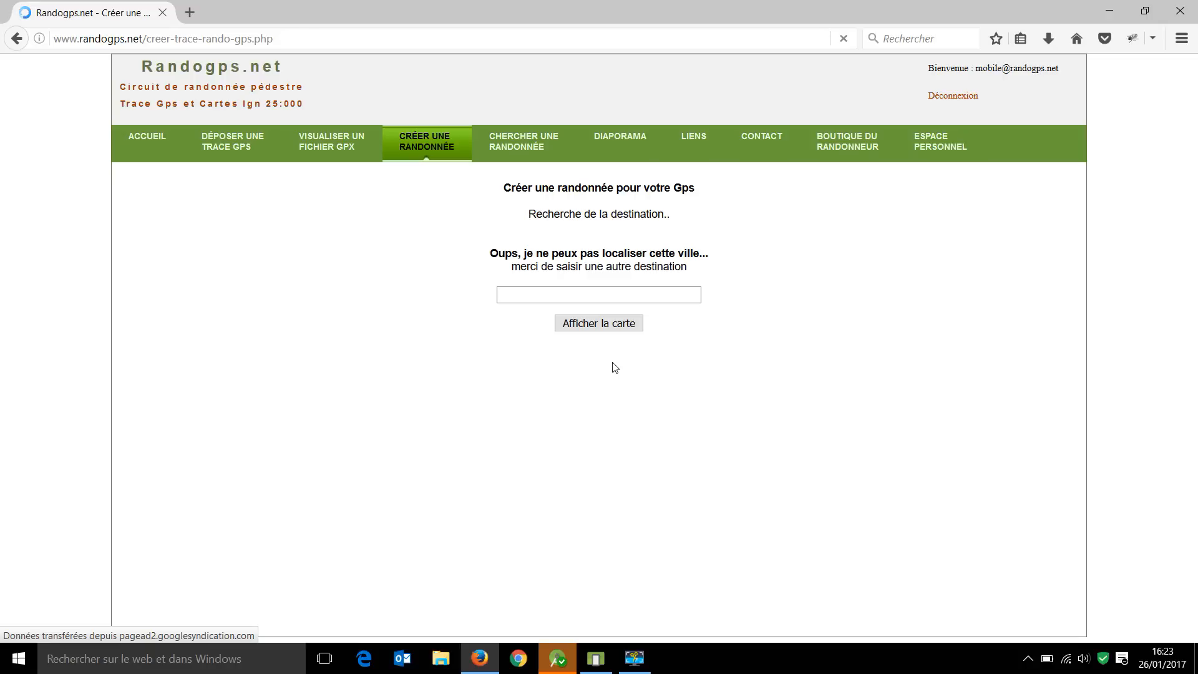
Display the creation map centred on the commune "versols"
{"action": "left_click", "coordinate": [591, 298]}
{"action": "type", "text": "v"}
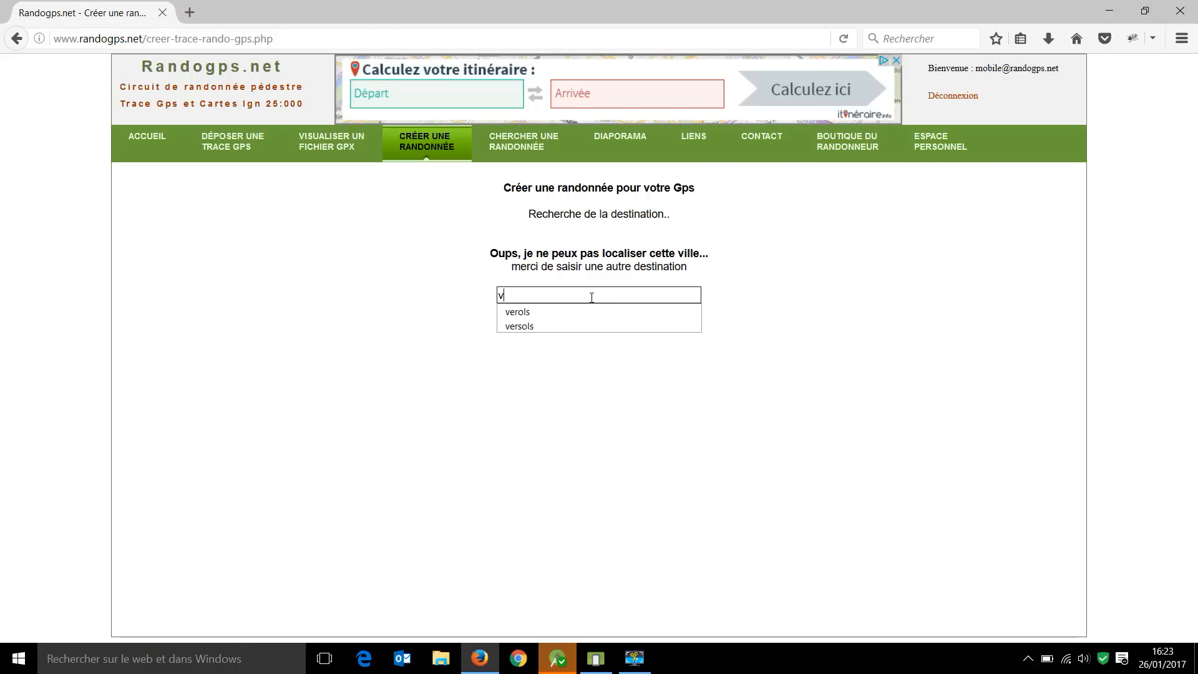
{"action": "type", "text": "ersole"}
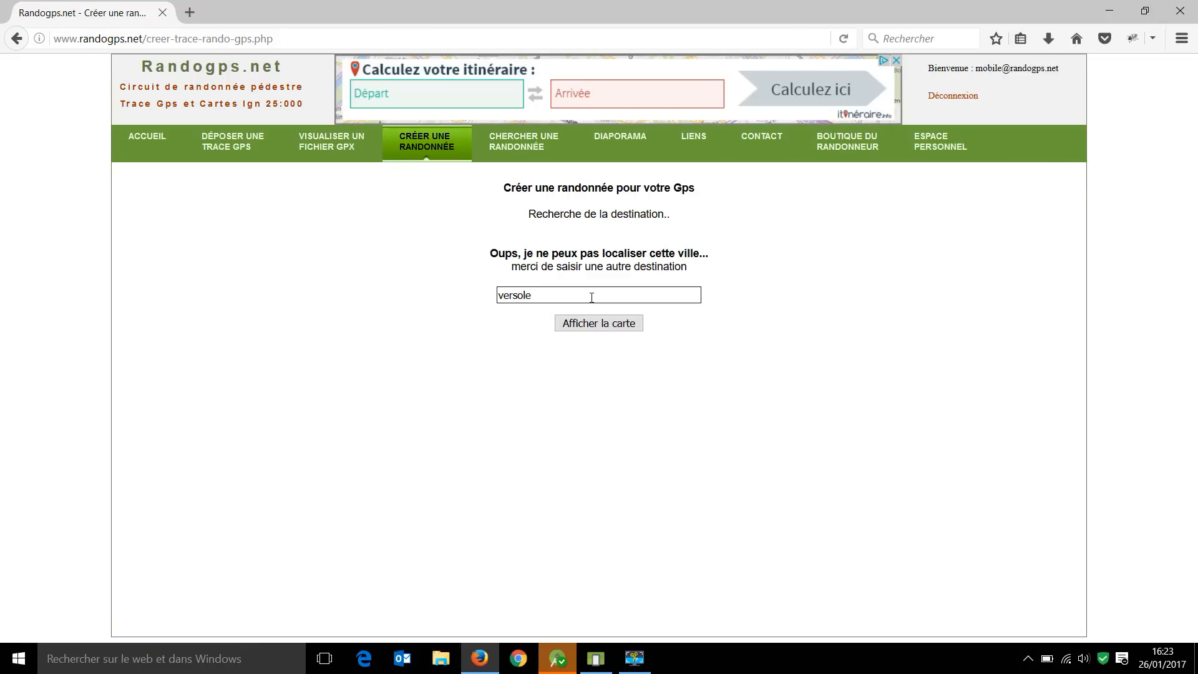
{"action": "key", "text": "BackSpace"}
{"action": "type", "text": "s"}
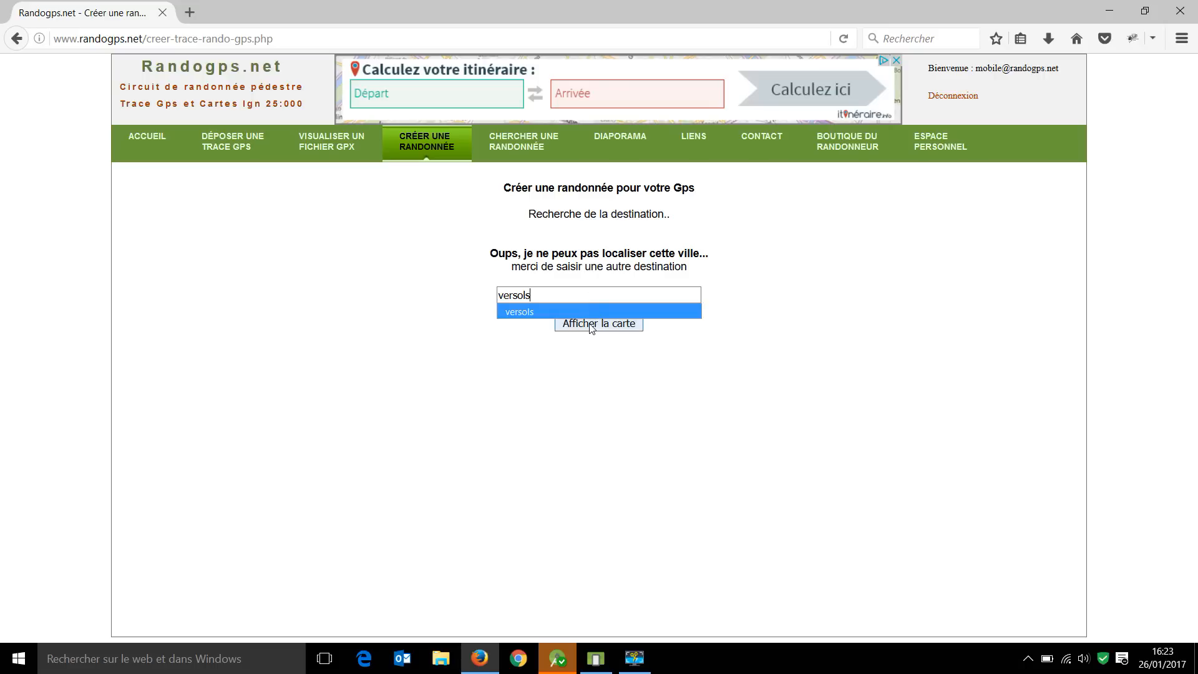
{"action": "left_click", "coordinate": [591, 326]}
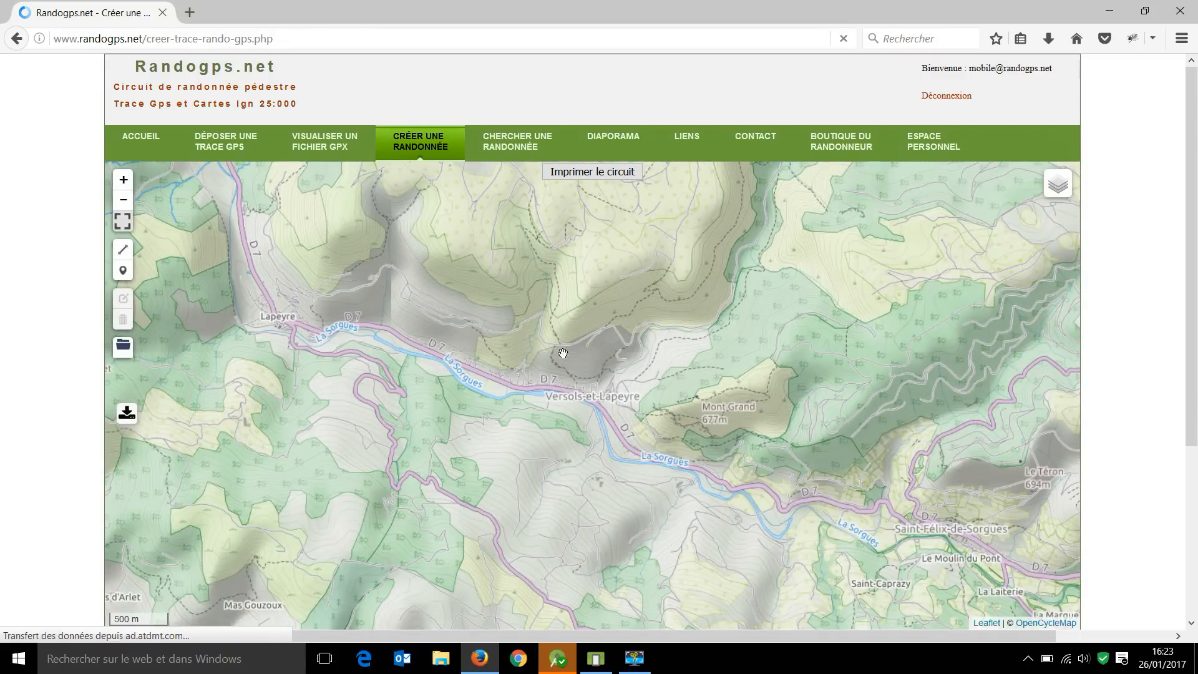
Set the map background to TOPO FRANCE (IGN)
{"action": "scroll", "coordinate": [596, 409], "scroll_direction": "up", "scroll_amount": 1}
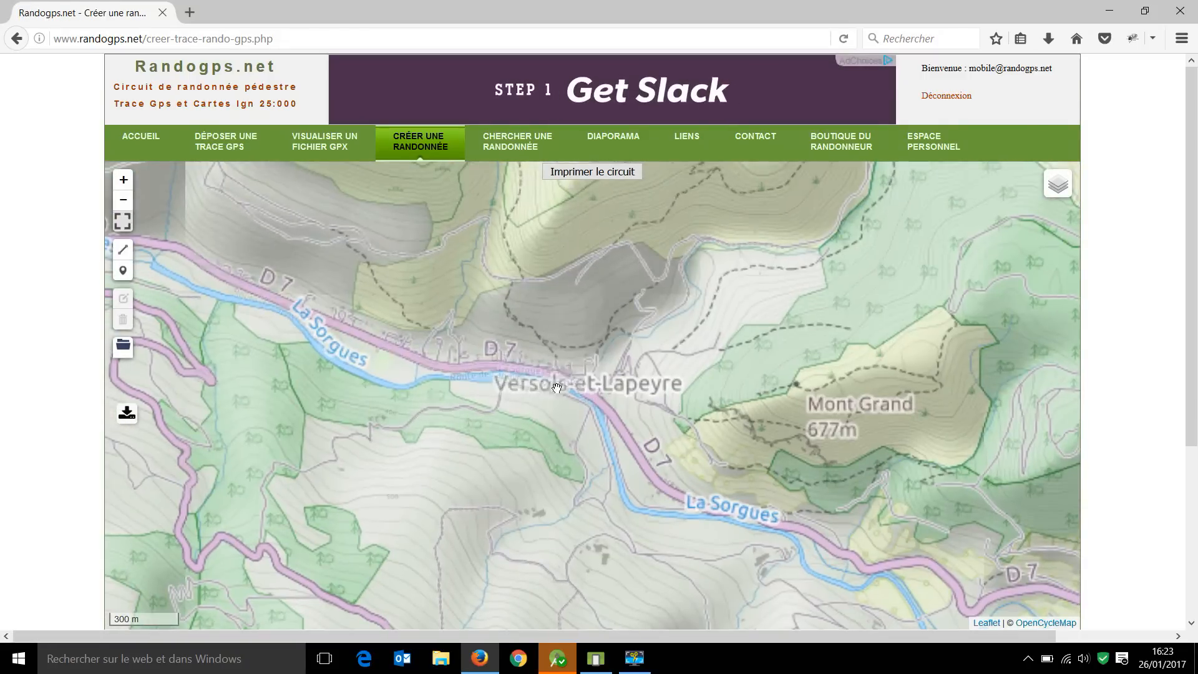
{"action": "scroll", "coordinate": [604, 395], "scroll_direction": "down", "scroll_amount": 1}
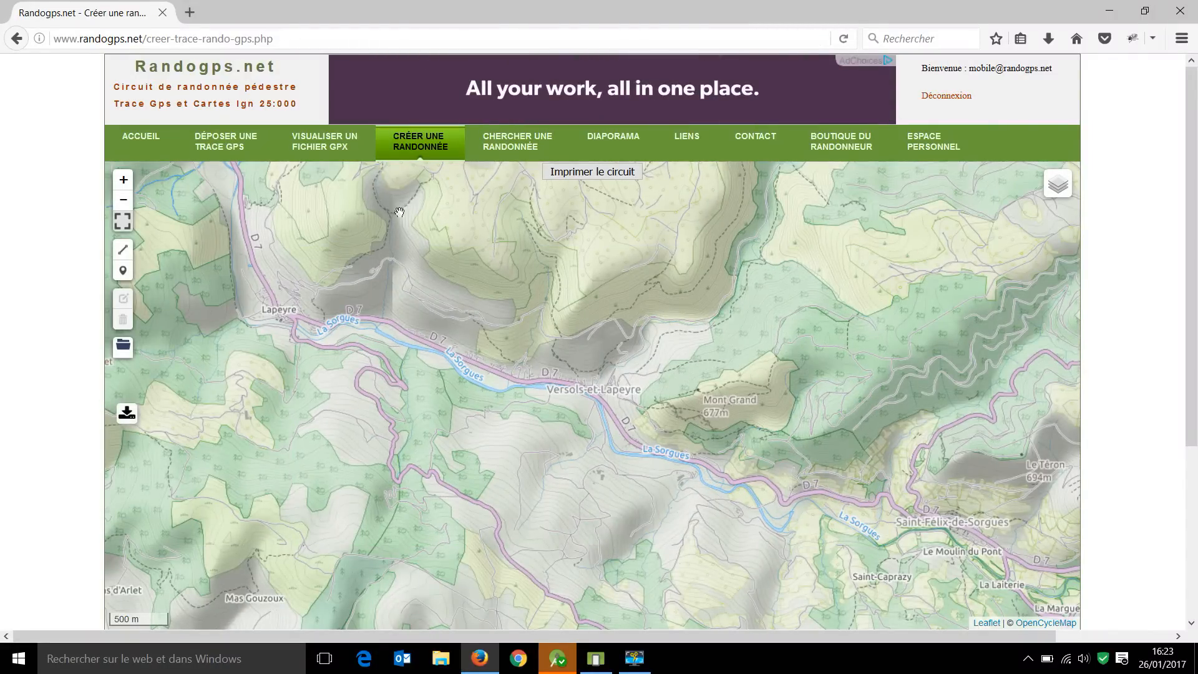
{"action": "scroll", "coordinate": [1178, 331], "scroll_direction": "down", "scroll_amount": 2}
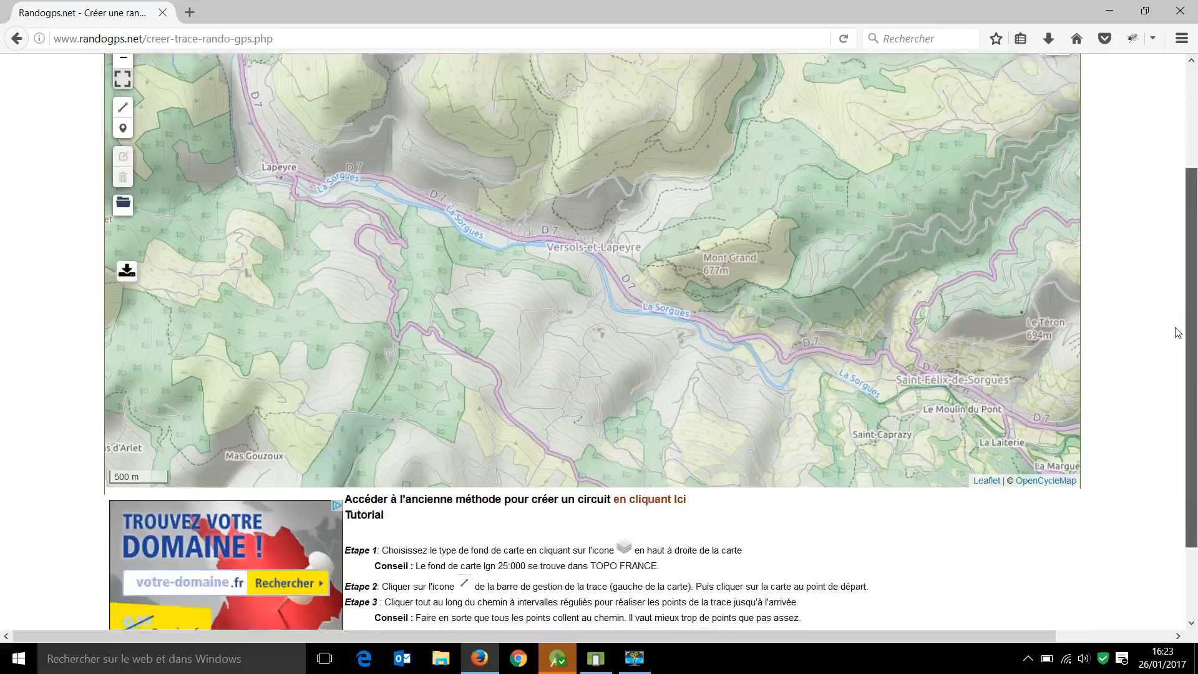
{"action": "scroll", "coordinate": [1177, 330], "scroll_direction": "down", "scroll_amount": 2}
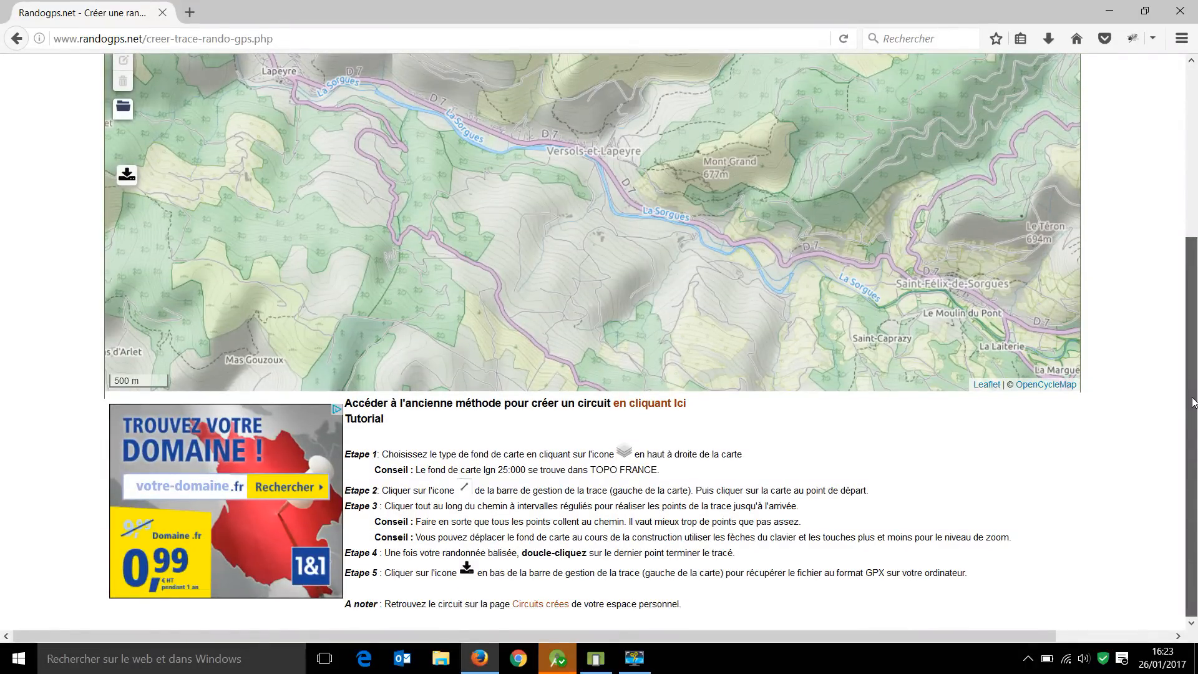
{"action": "scroll", "coordinate": [1193, 403], "scroll_direction": "up", "scroll_amount": 3}
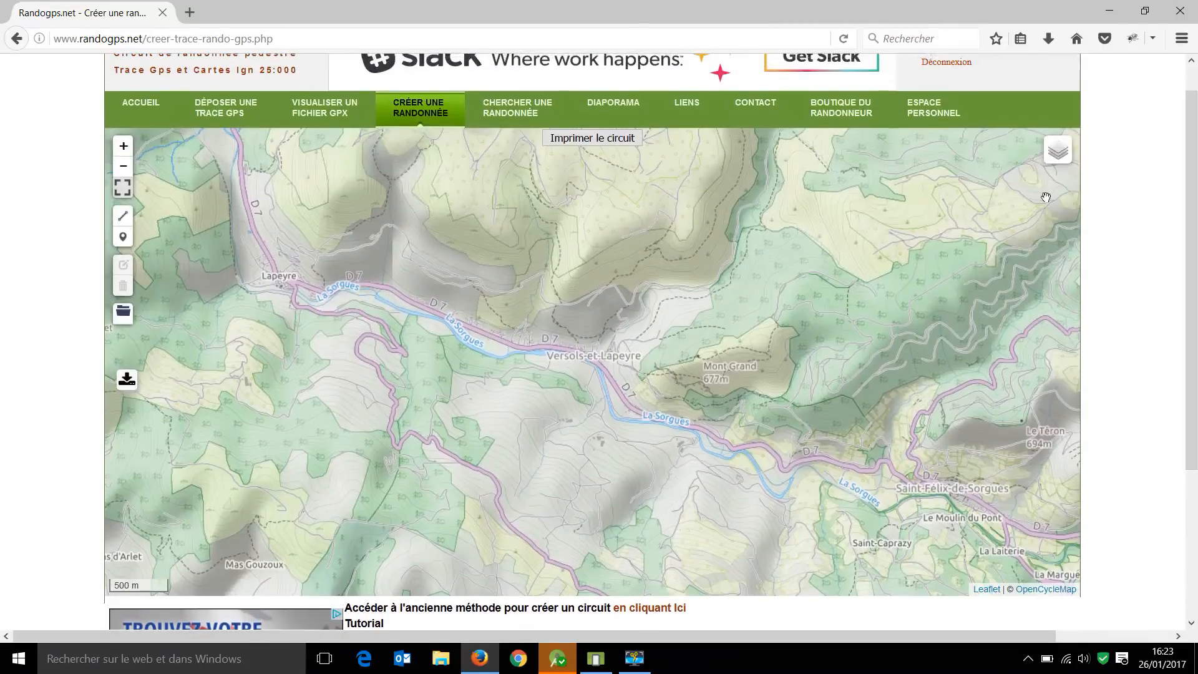
{"action": "mouse_move", "coordinate": [1052, 163]}
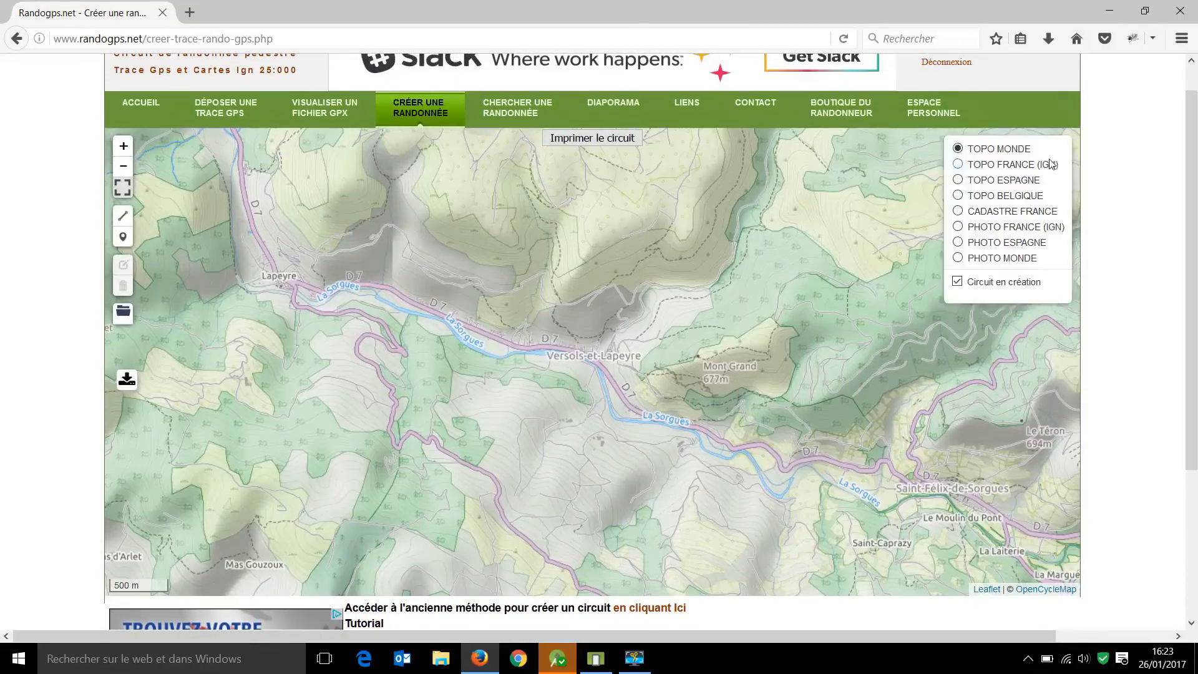
{"action": "left_click", "coordinate": [957, 165]}
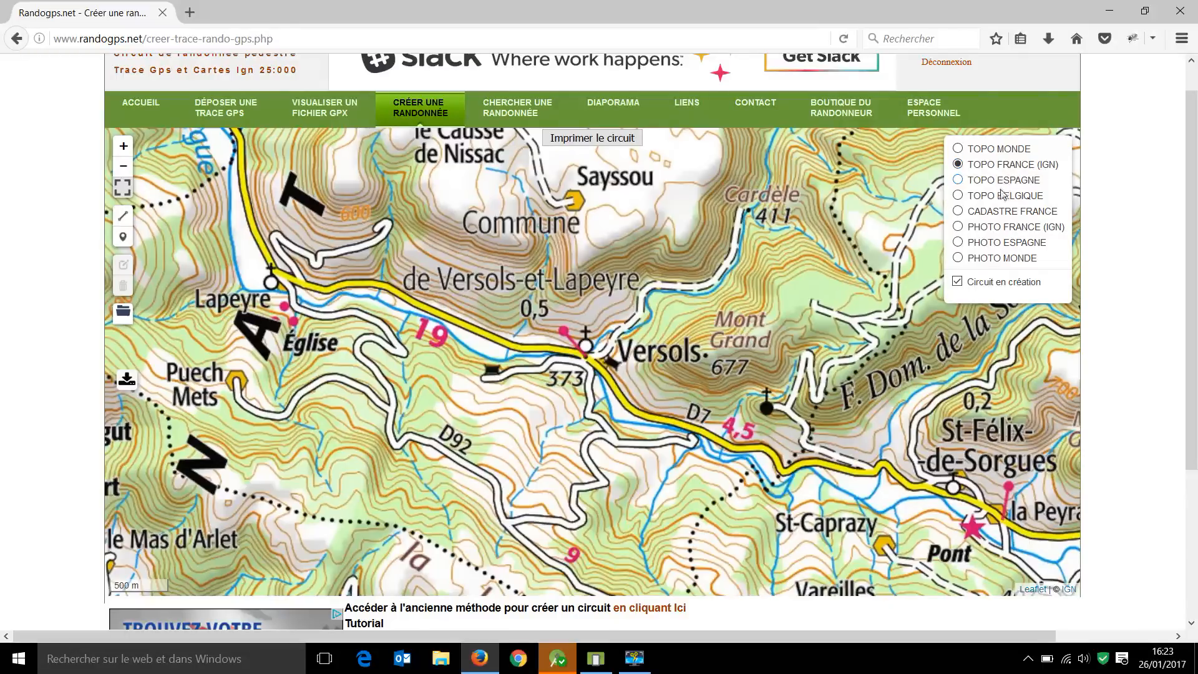
Preview the PHOTO FRANCE (IGN) map background and switch back to TOPO FRANCE (IGN)
{"action": "left_click", "coordinate": [959, 228]}
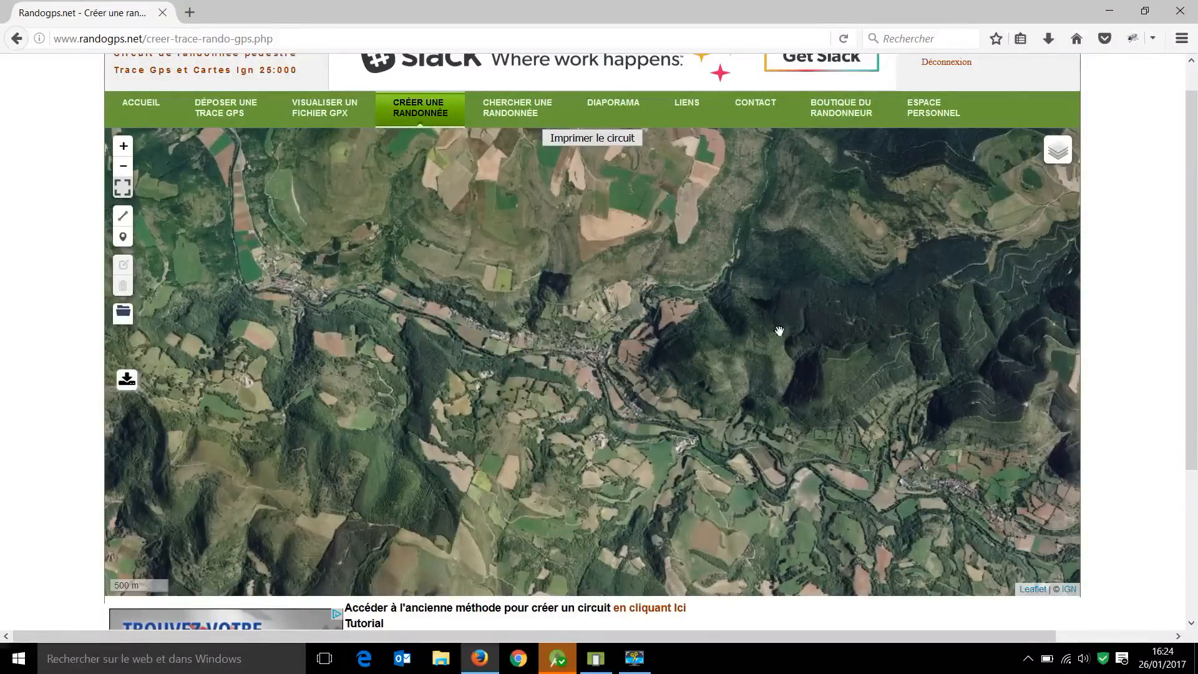
{"action": "mouse_move", "coordinate": [1056, 165]}
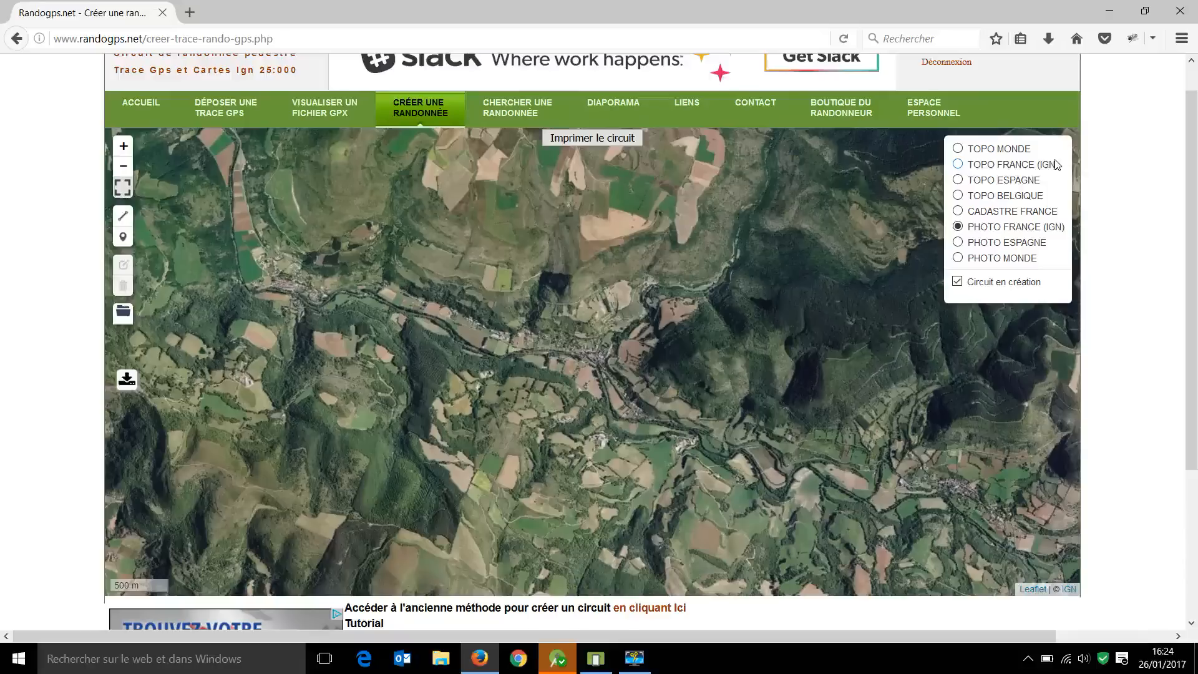
{"action": "left_click", "coordinate": [959, 165]}
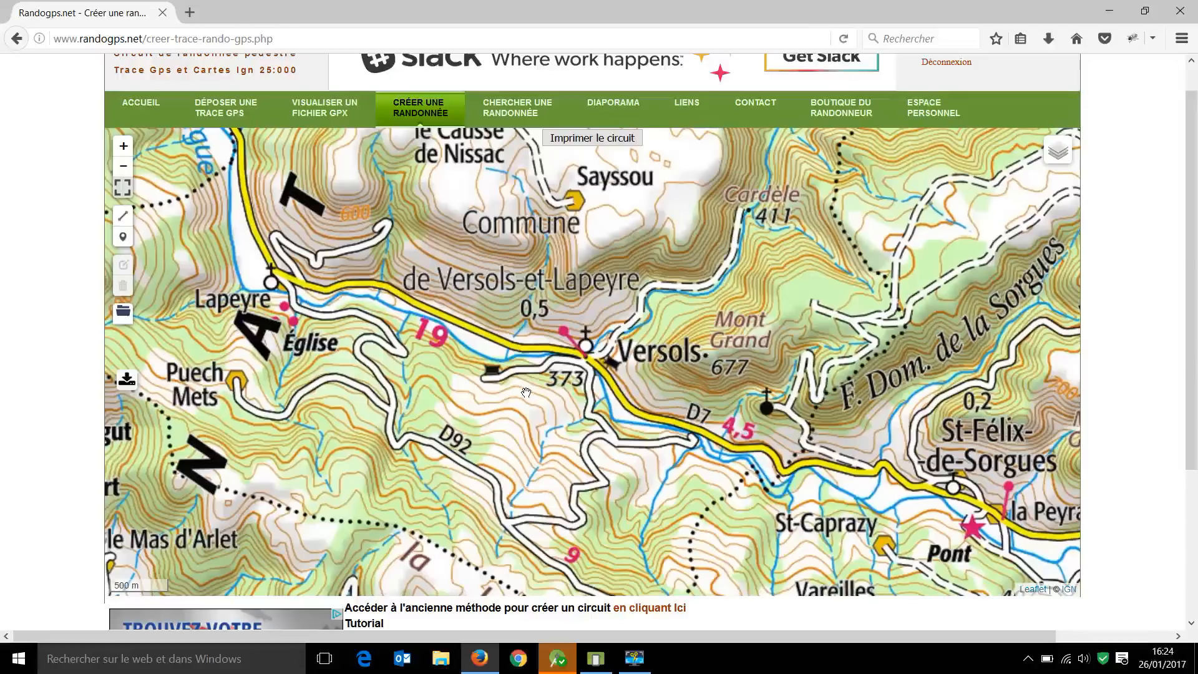
Examine the roads and marked trails around Versols at several map scales
{"action": "left_click", "coordinate": [124, 147]}
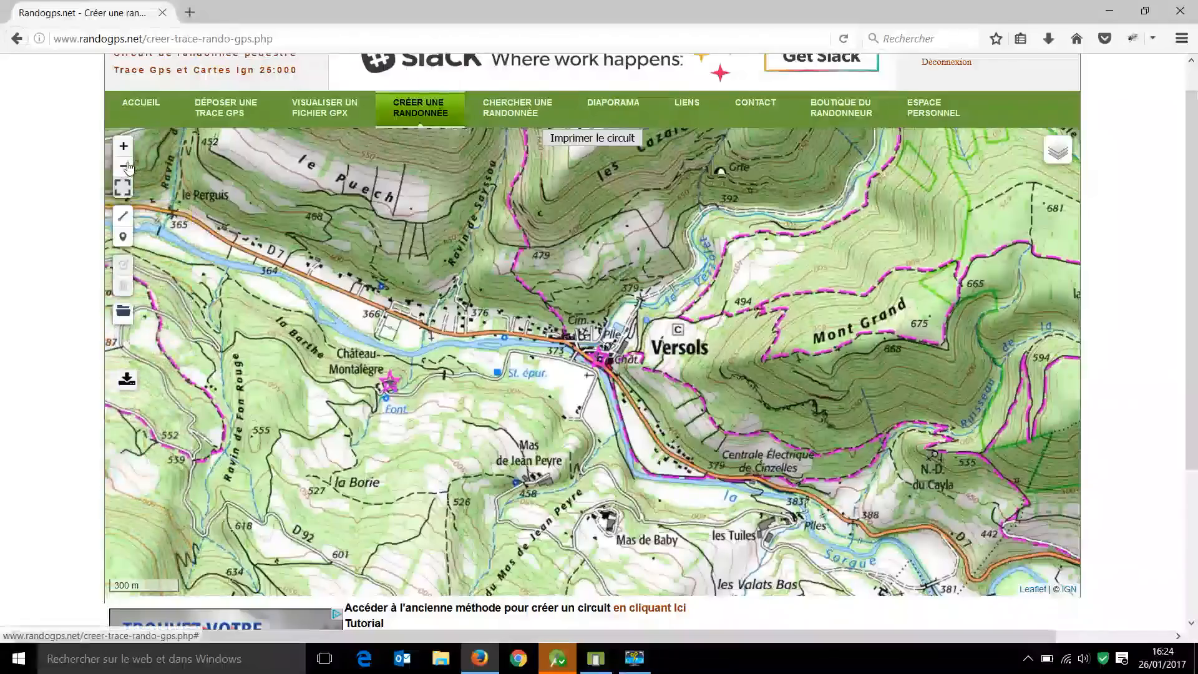
{"action": "left_click", "coordinate": [124, 166]}
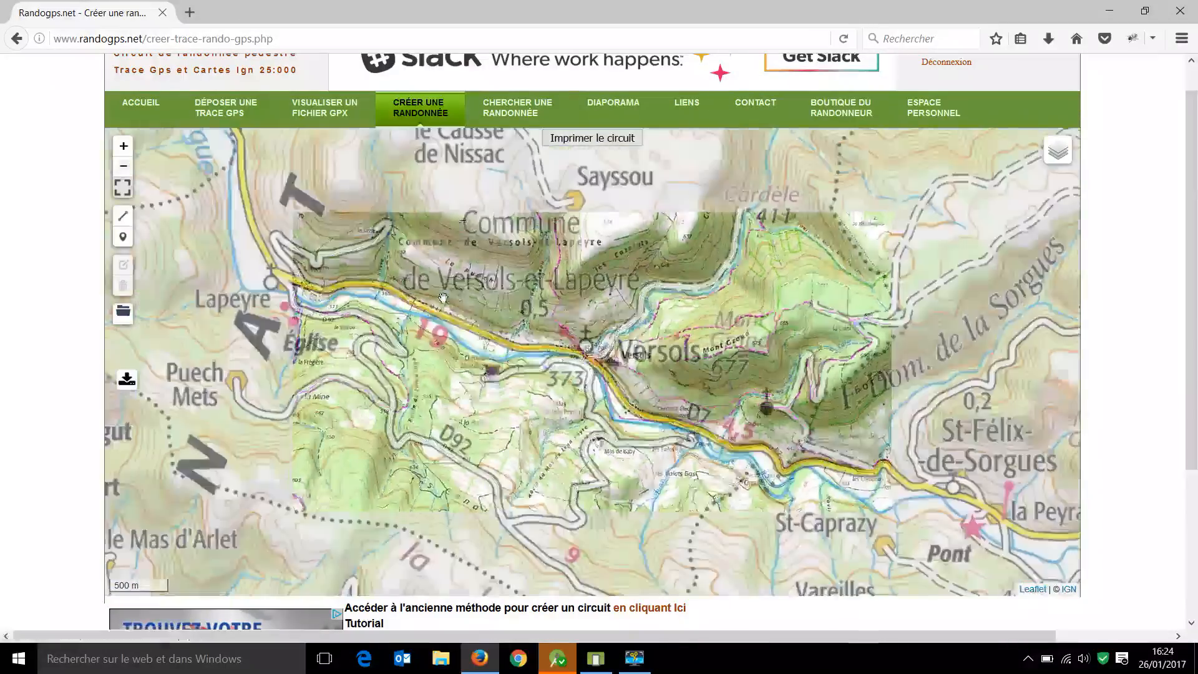
{"action": "scroll", "coordinate": [483, 328], "scroll_direction": "down", "scroll_amount": 1}
{"action": "scroll", "coordinate": [485, 337], "scroll_direction": "up", "scroll_amount": 1}
{"action": "scroll", "coordinate": [485, 338], "scroll_direction": "down", "scroll_amount": 1}
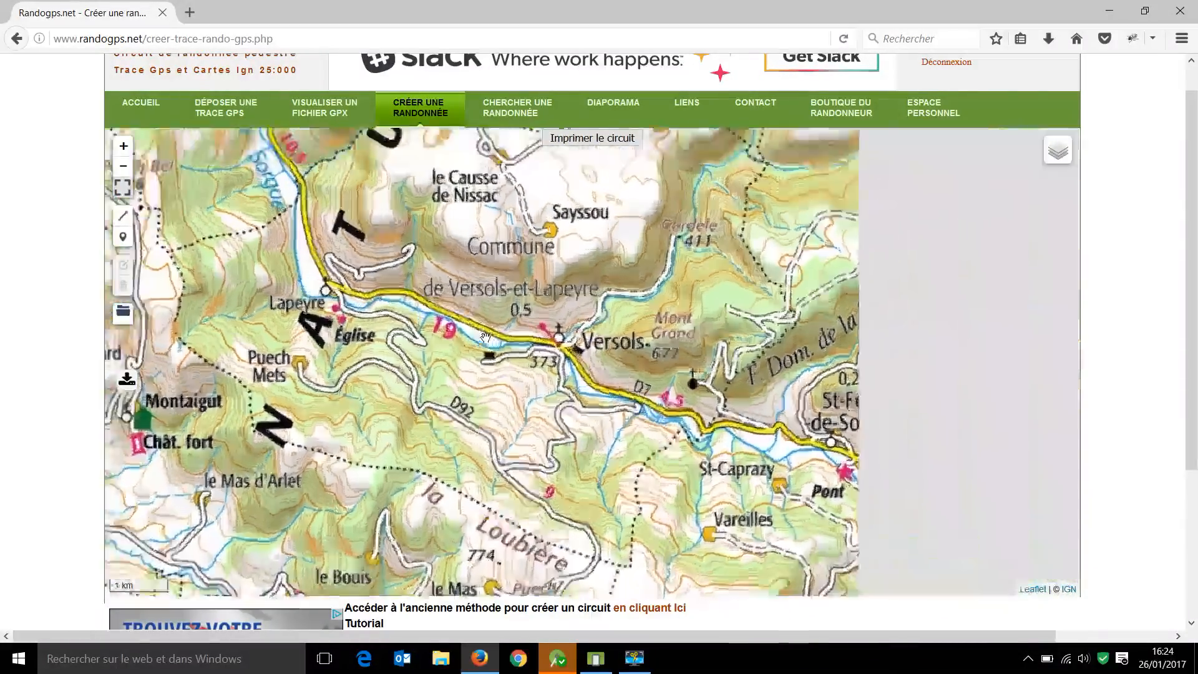
{"action": "scroll", "coordinate": [486, 338], "scroll_direction": "up", "scroll_amount": 1}
{"action": "scroll", "coordinate": [486, 338], "scroll_direction": "up", "scroll_amount": 1}
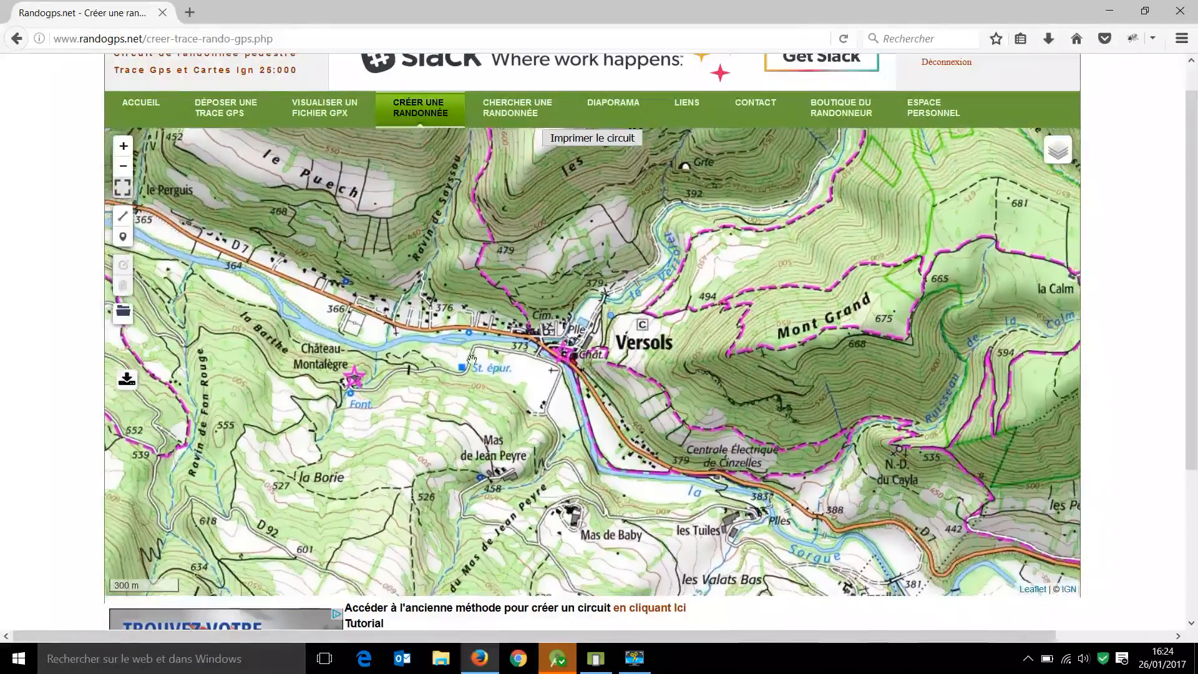
{"action": "left_click_drag", "start_coordinate": [471, 360], "coordinate": [395, 350]}
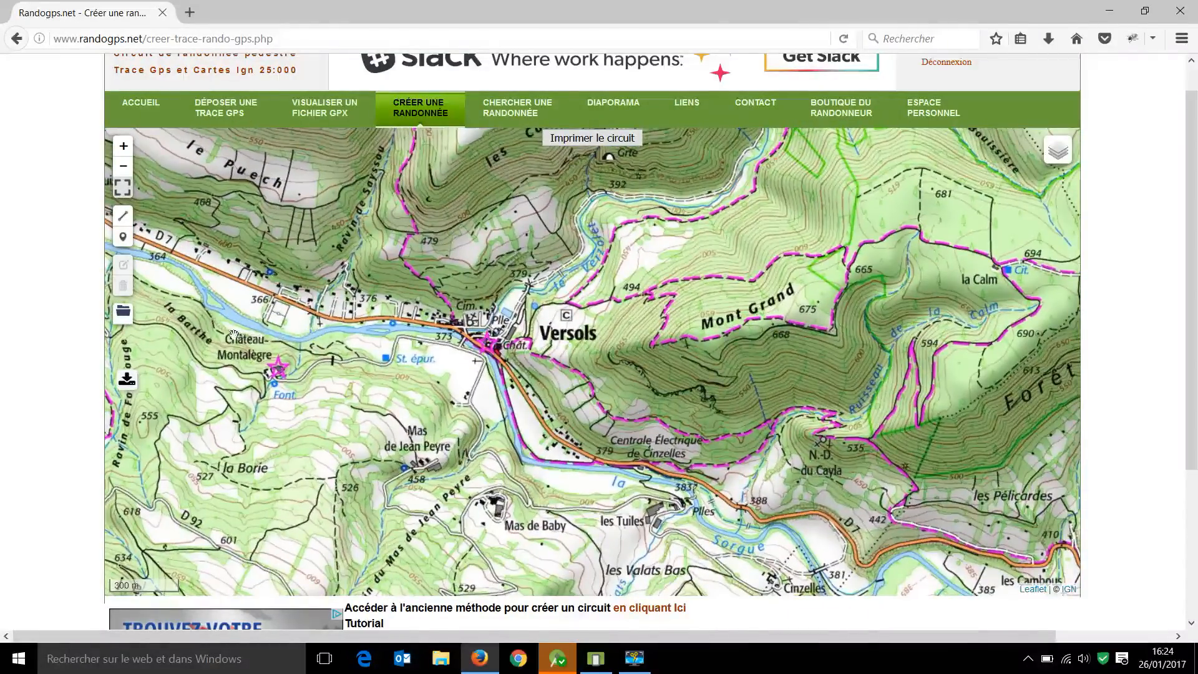
Start tracing the circuit in Versols, with the first segment crossing the bridge over la Sorgues to the main road
{"action": "left_click", "coordinate": [123, 219]}
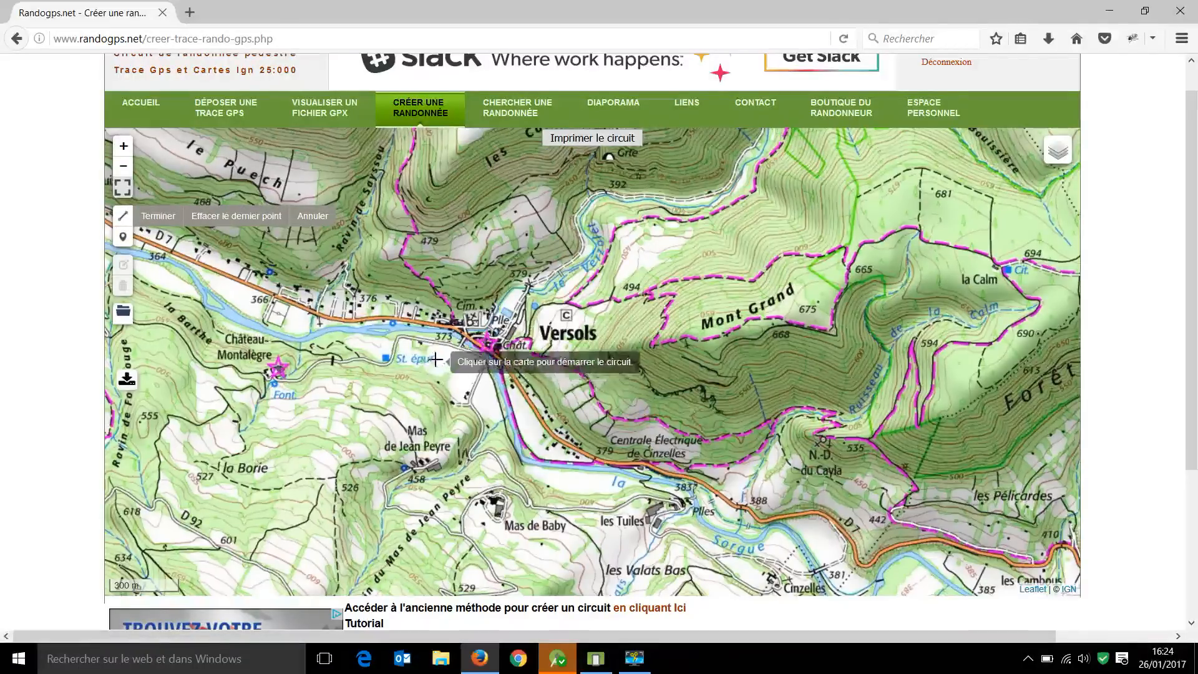
{"action": "scroll", "coordinate": [446, 356], "scroll_direction": "up", "scroll_amount": 1}
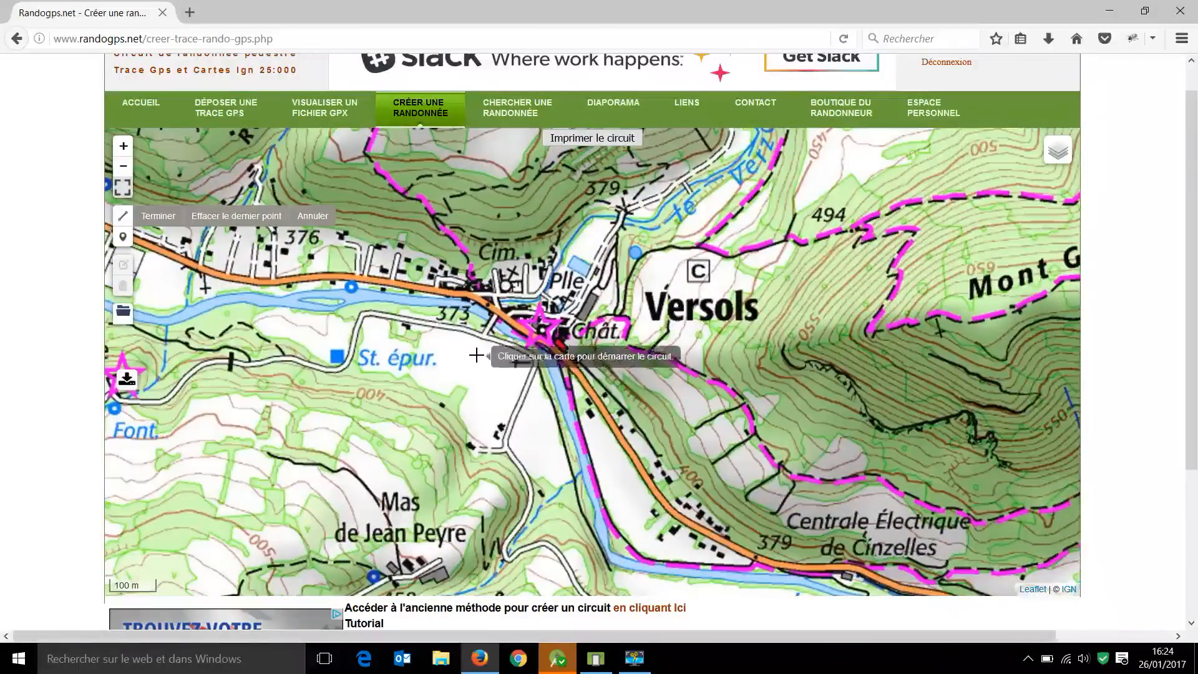
{"action": "scroll", "coordinate": [489, 349], "scroll_direction": "up", "scroll_amount": 1}
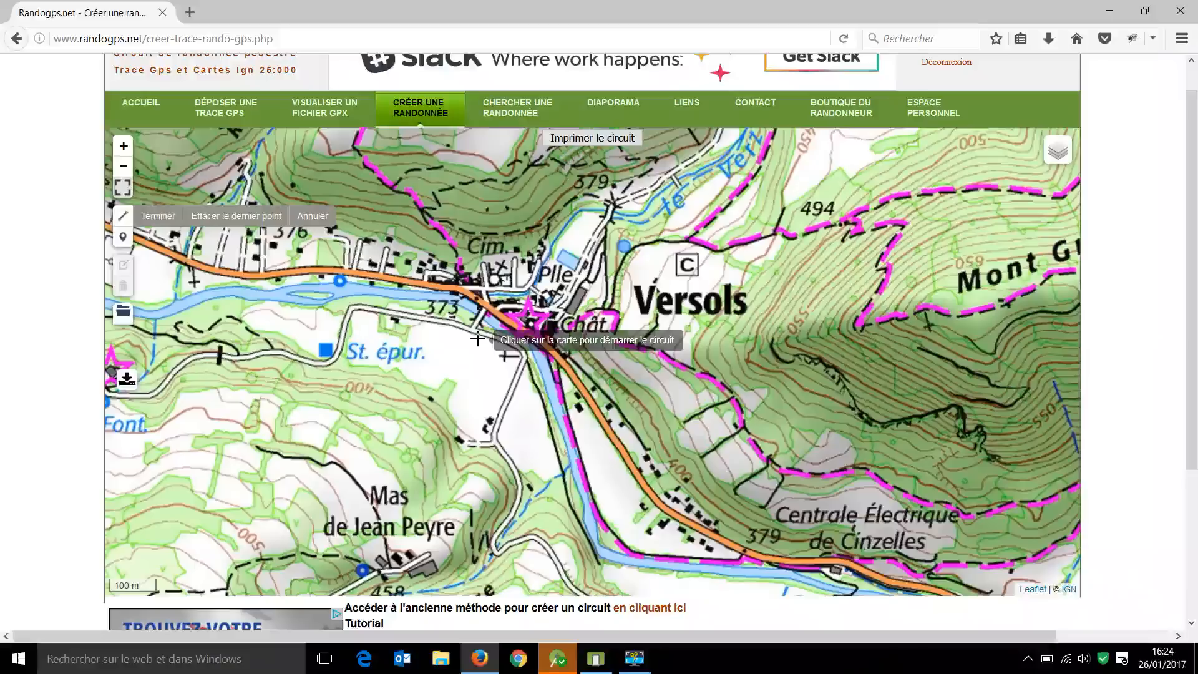
{"action": "left_click_drag", "start_coordinate": [540, 338], "coordinate": [478, 339]}
{"action": "key", "text": "Left"}
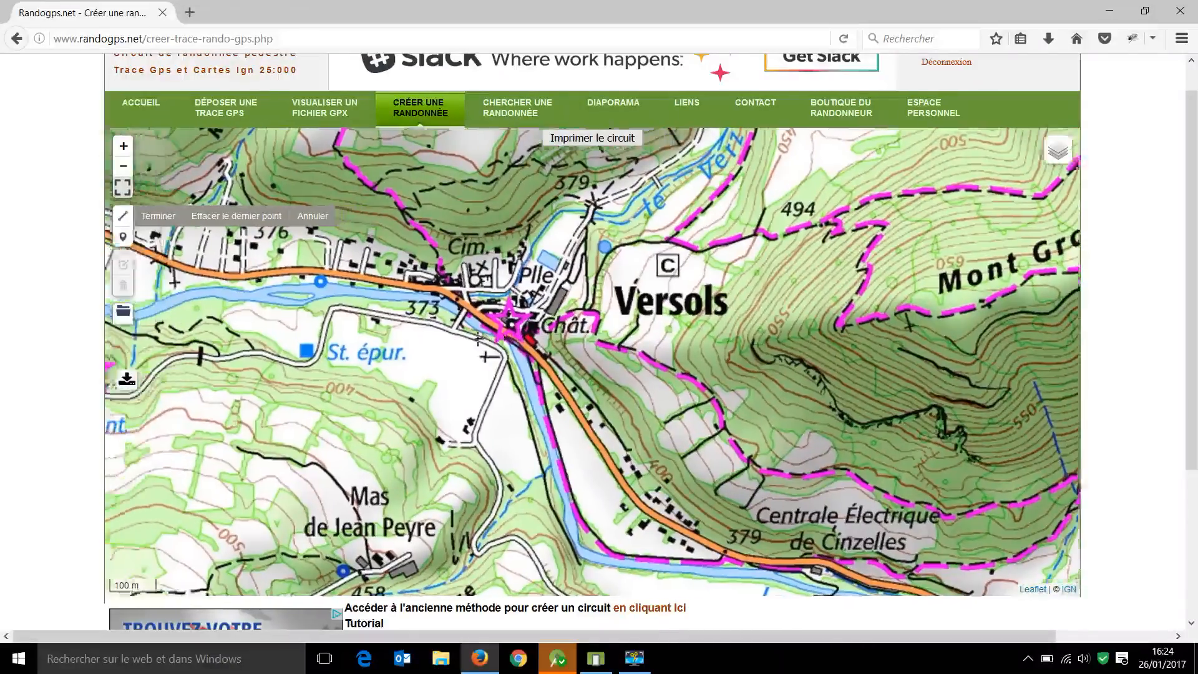
{"action": "key", "text": "Right"}
{"action": "key", "text": "Left"}
{"action": "key", "text": "Up"}
{"action": "key", "text": "Down"}
{"action": "key", "text": "Left"}
{"action": "key", "text": "Right"}
{"action": "key", "text": "Up"}
{"action": "key", "text": "Down"}
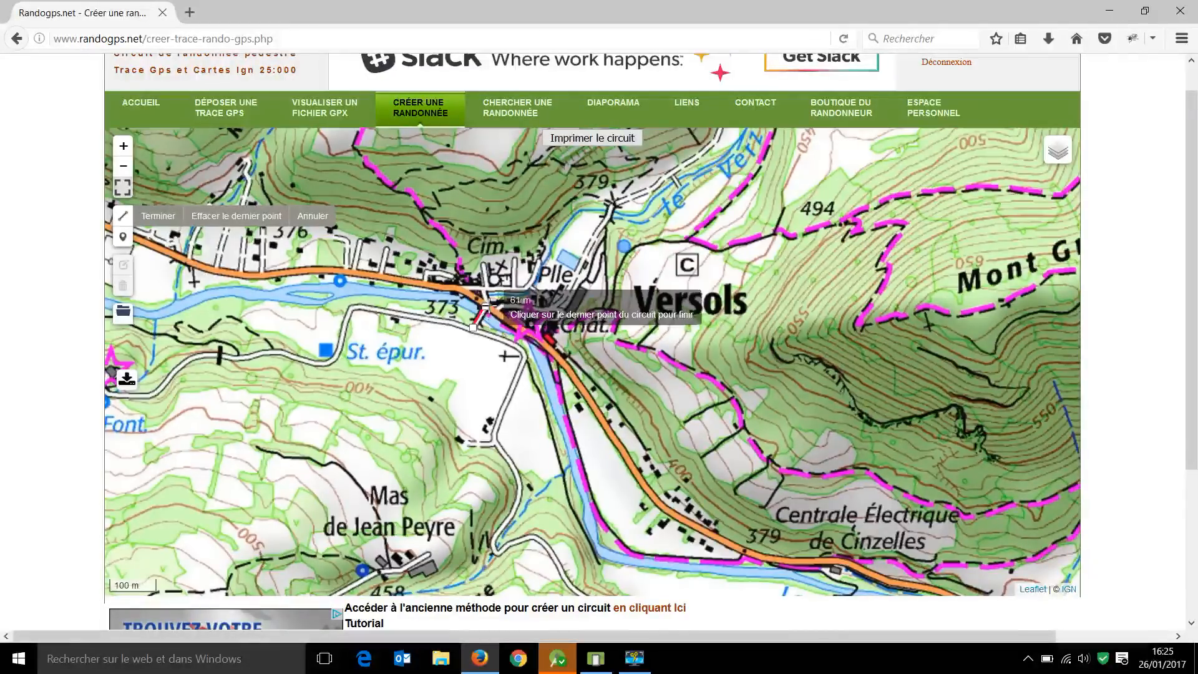
Extend the trace along the main road, up through the village lanes and along the dashed path east of Versols
{"action": "scroll", "coordinate": [489, 304], "scroll_direction": "up", "scroll_amount": 2}
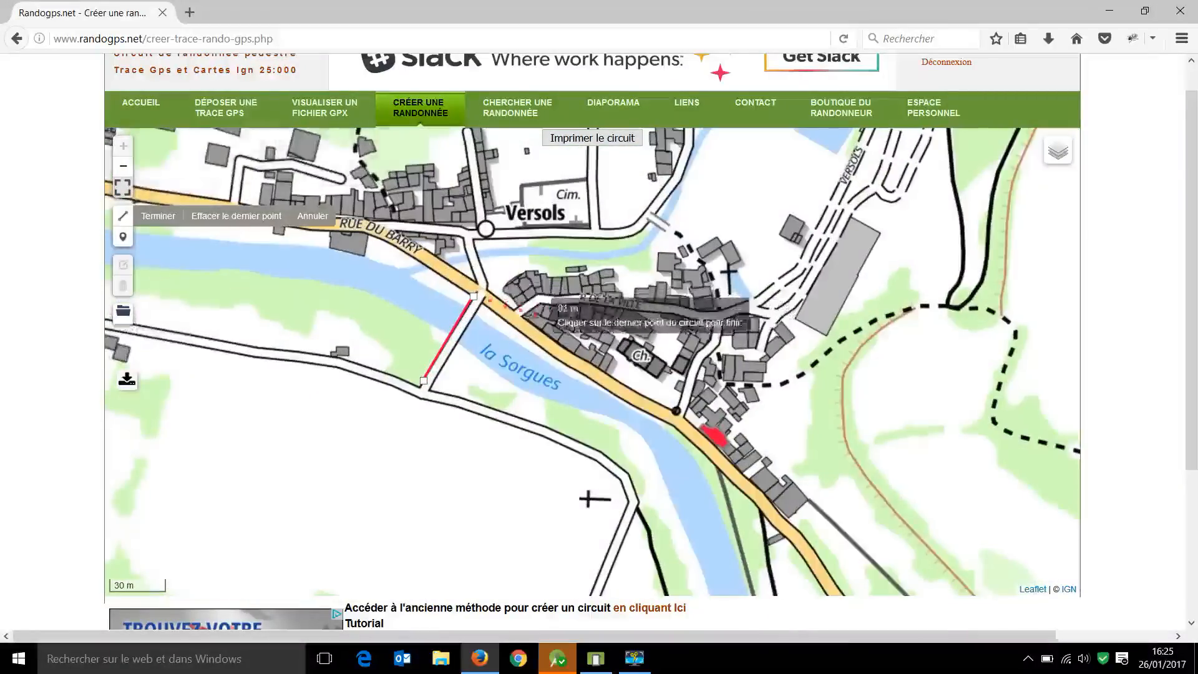
{"action": "left_click", "coordinate": [676, 419]}
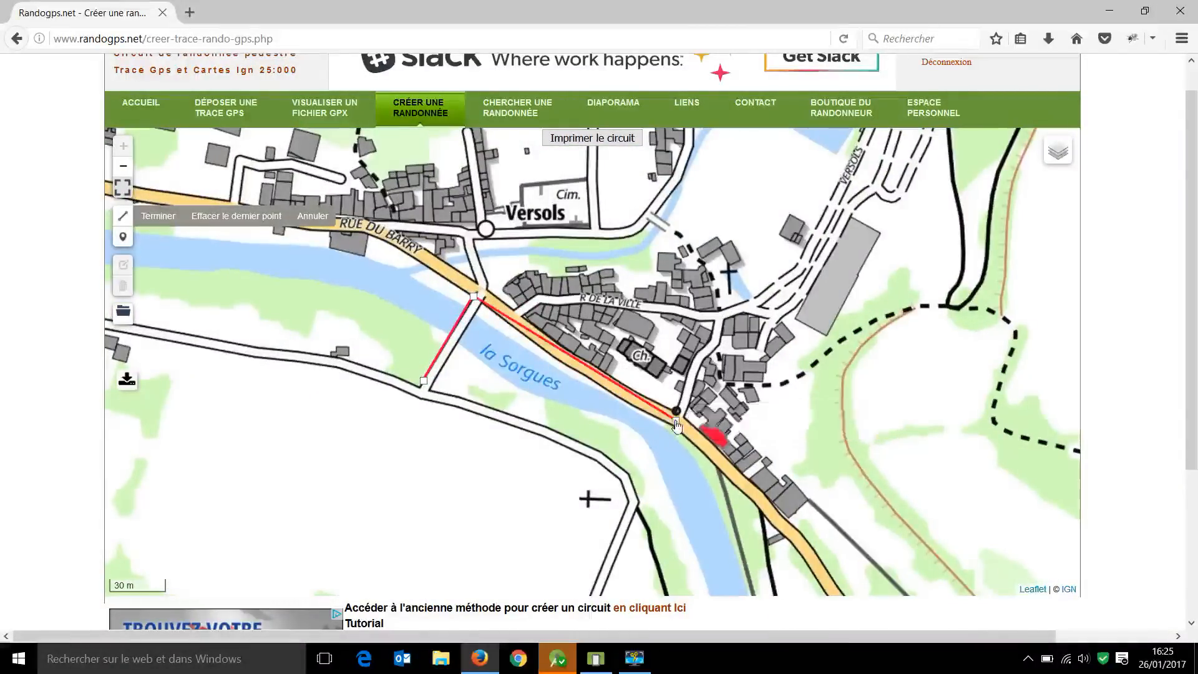
{"action": "left_click", "coordinate": [717, 337]}
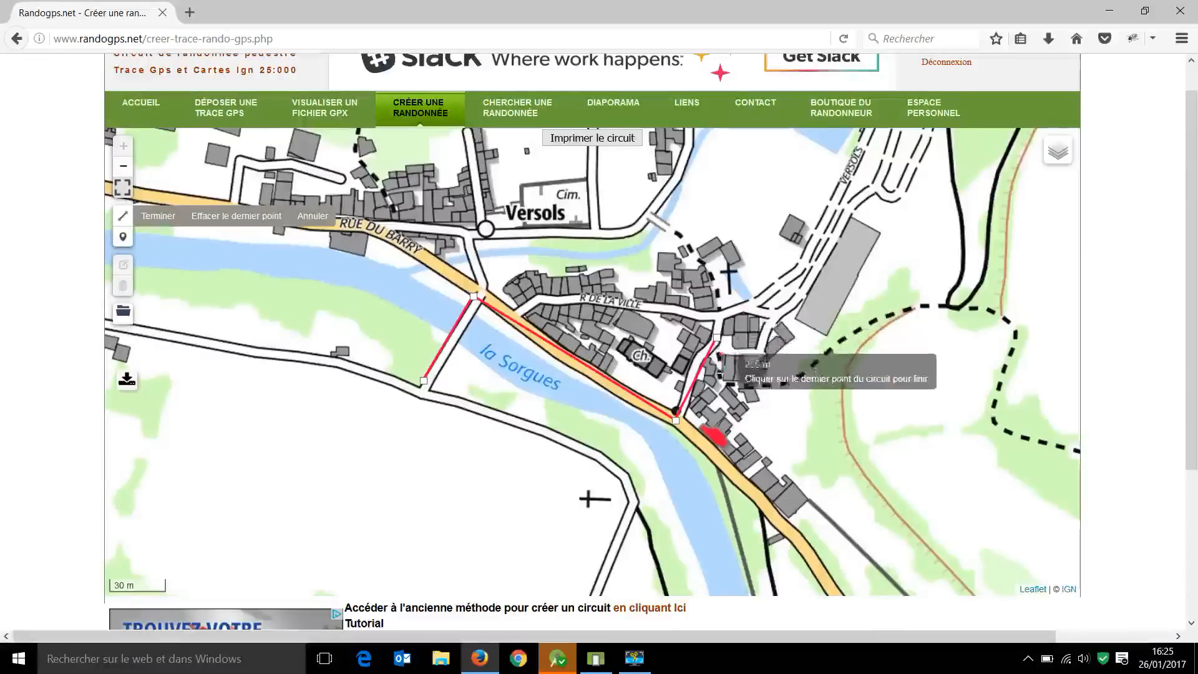
{"action": "left_click", "coordinate": [763, 389]}
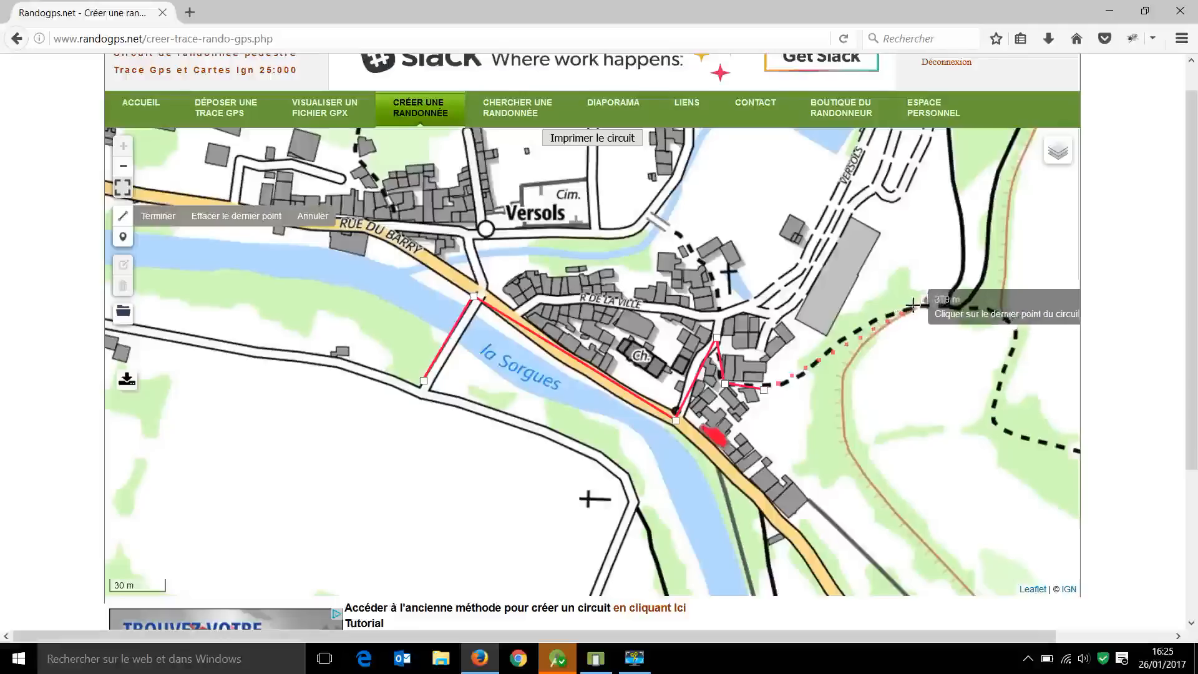
{"action": "left_click", "coordinate": [983, 307]}
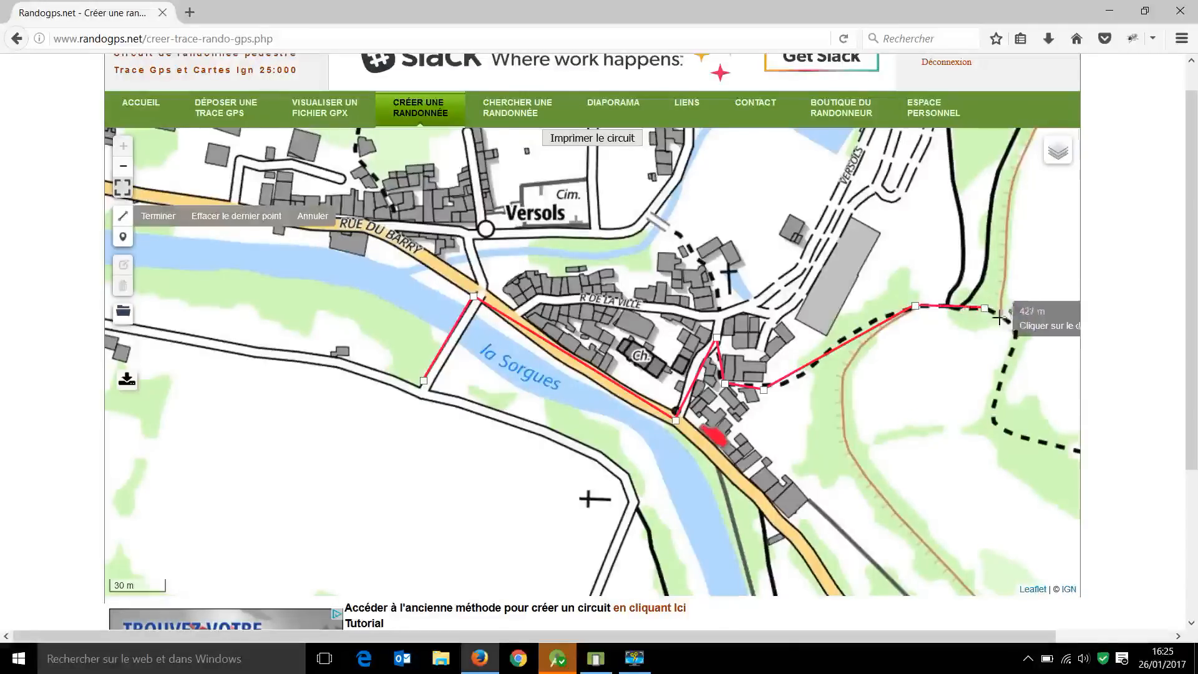
{"action": "left_click", "coordinate": [1018, 332]}
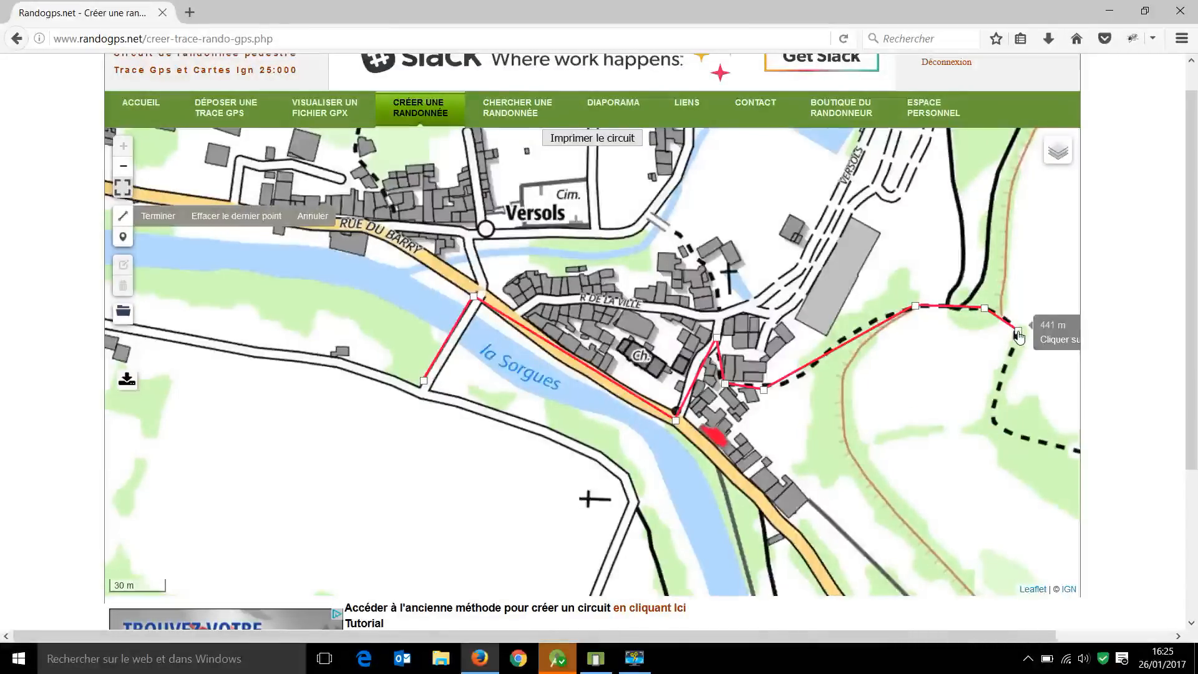
Trace the marked trail southeast of Versols up to the fields above the road, and erase the stray last point
{"action": "scroll", "coordinate": [1019, 335], "scroll_direction": "down", "scroll_amount": 2}
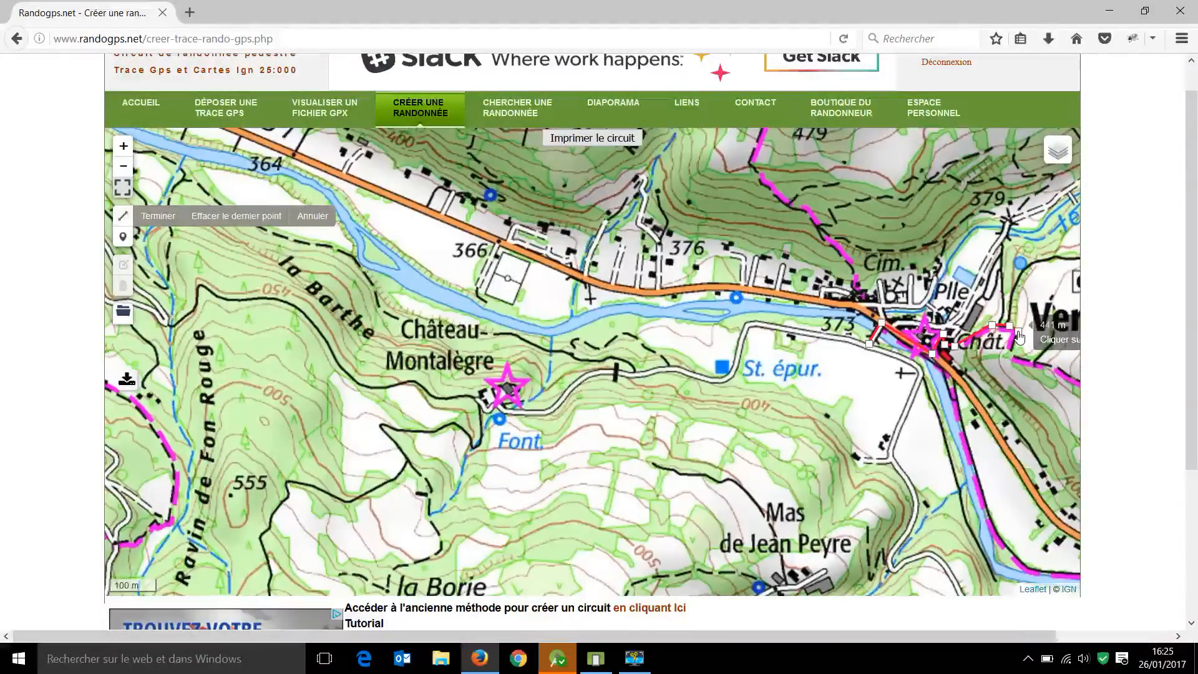
{"action": "key", "text": "Left"}
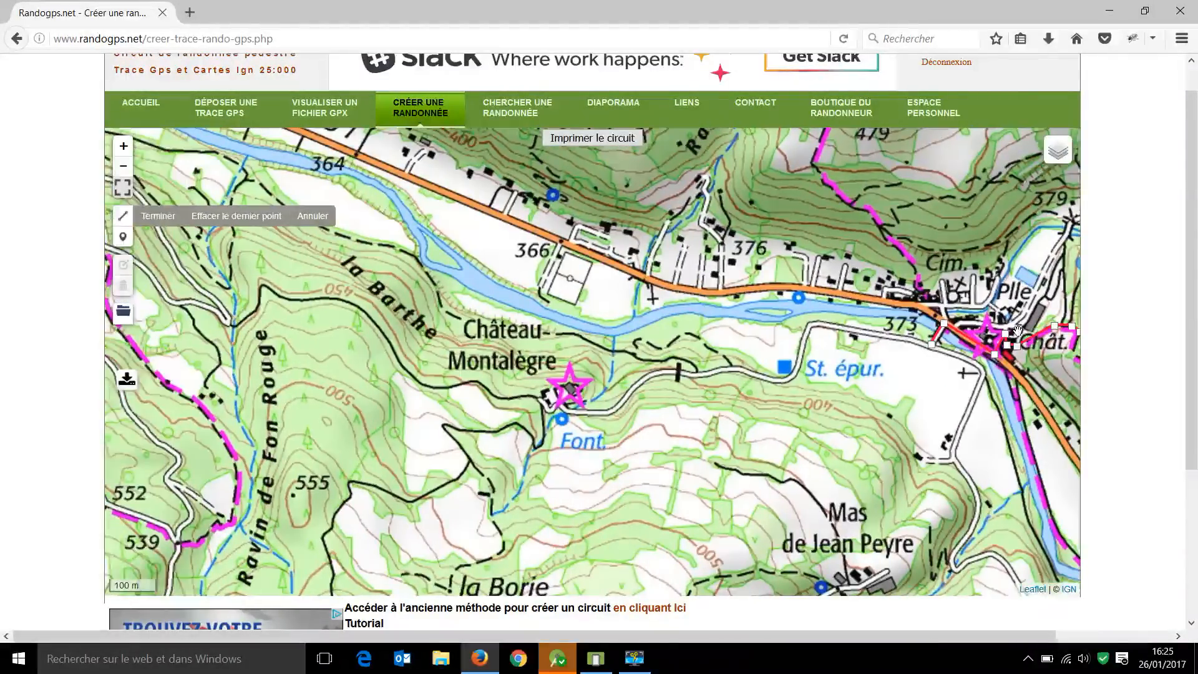
{"action": "key", "text": "Right"}
{"action": "key", "text": "Right"}
{"action": "key", "text": "Right"}
{"action": "key", "text": "Right"}
{"action": "key", "text": "Right"}
{"action": "key", "text": "Right"}
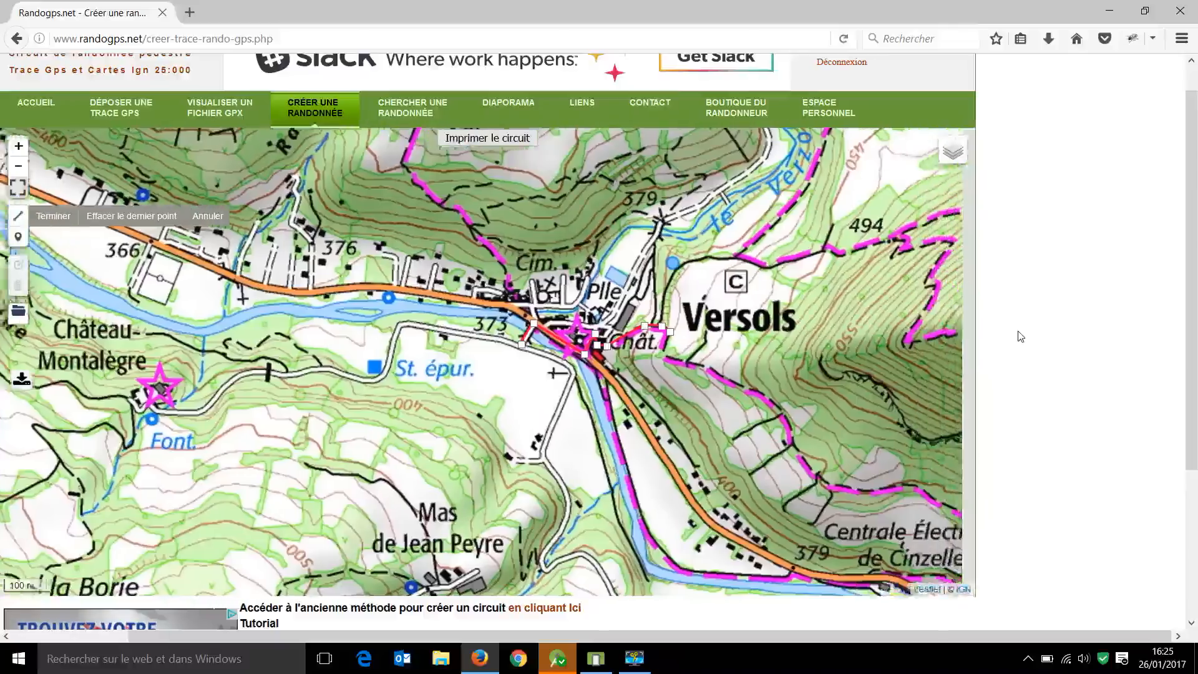
{"action": "key", "text": "Down"}
{"action": "key", "text": "Down"}
{"action": "key", "text": "Right"}
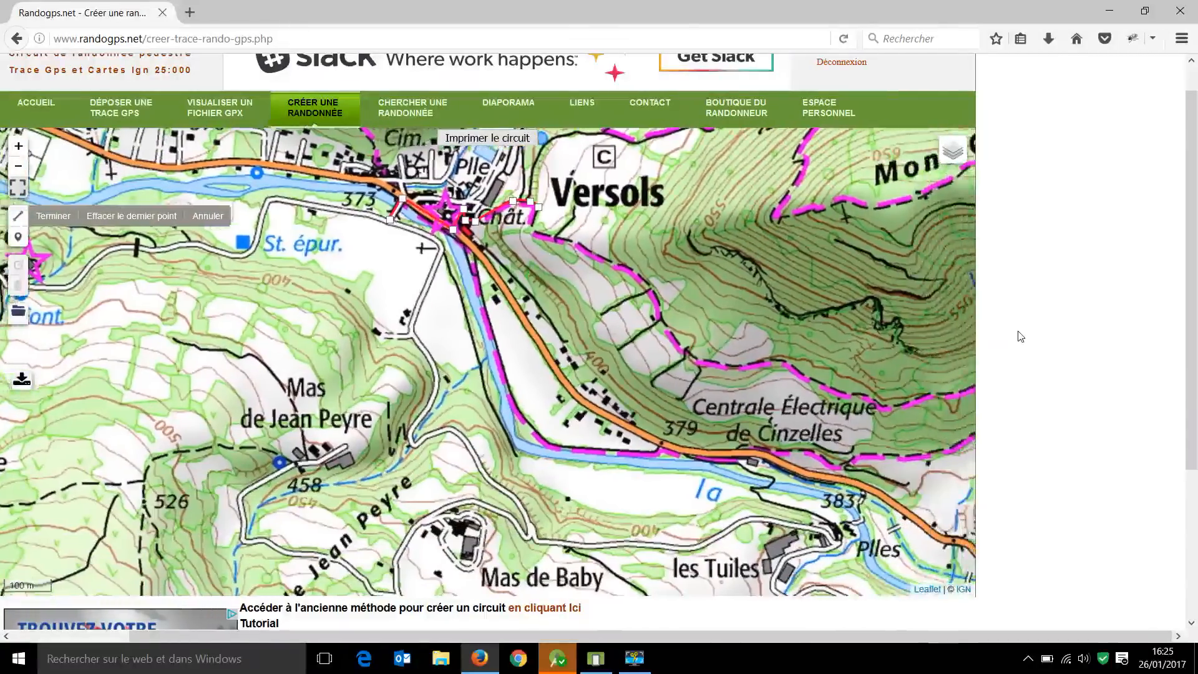
{"action": "left_click", "coordinate": [531, 230]}
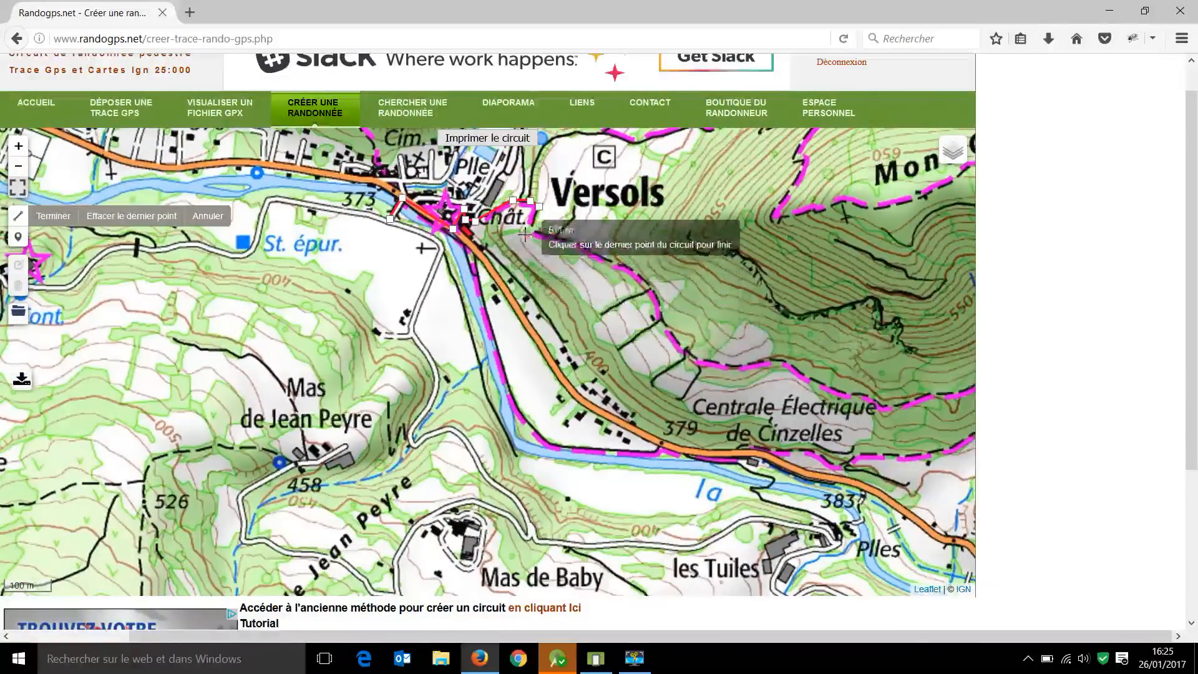
{"action": "left_click", "coordinate": [577, 244]}
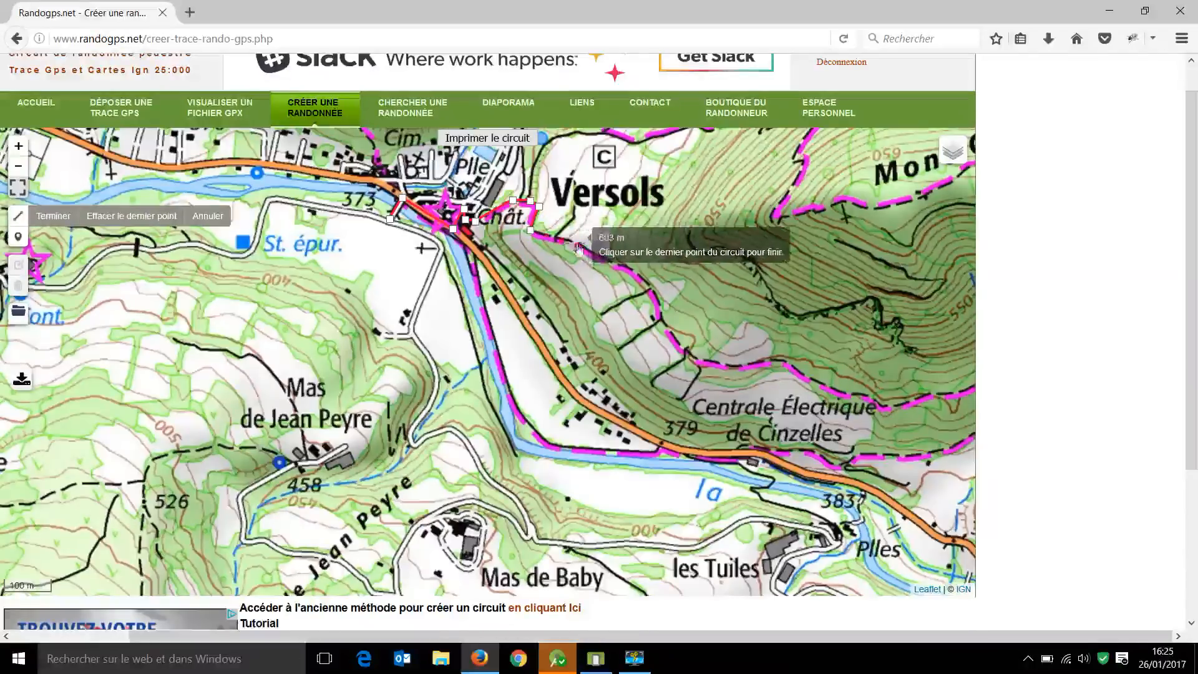
{"action": "left_click", "coordinate": [649, 289]}
{"action": "left_click", "coordinate": [695, 359]}
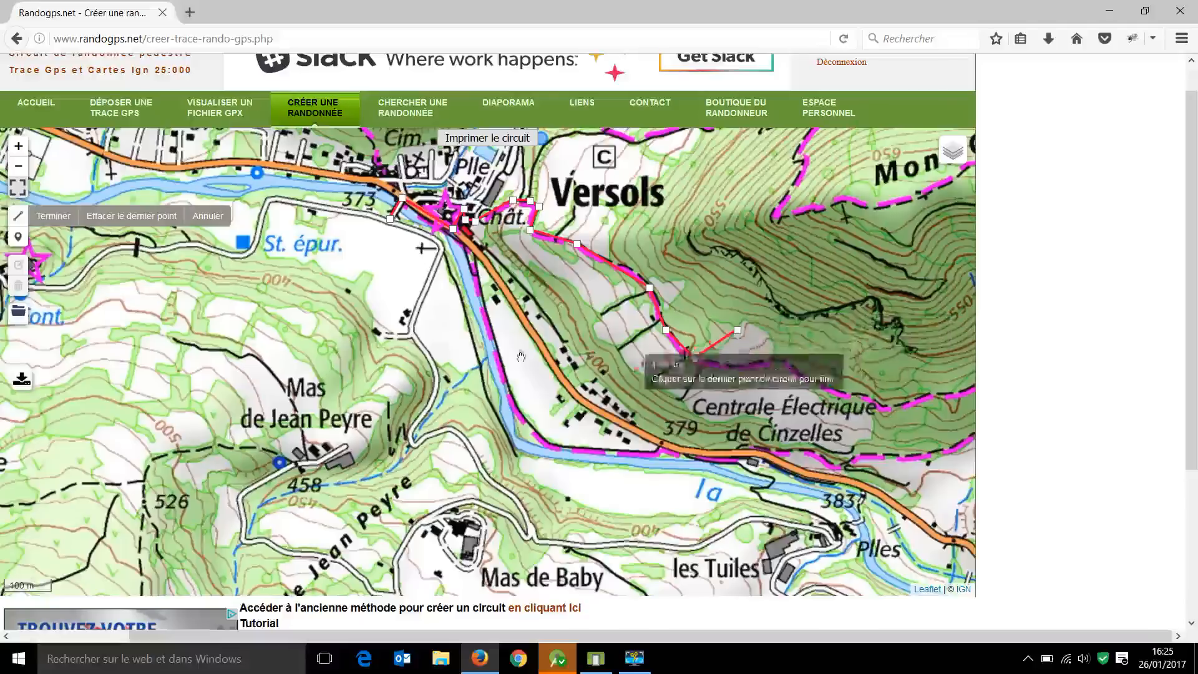
{"action": "left_click", "coordinate": [119, 218]}
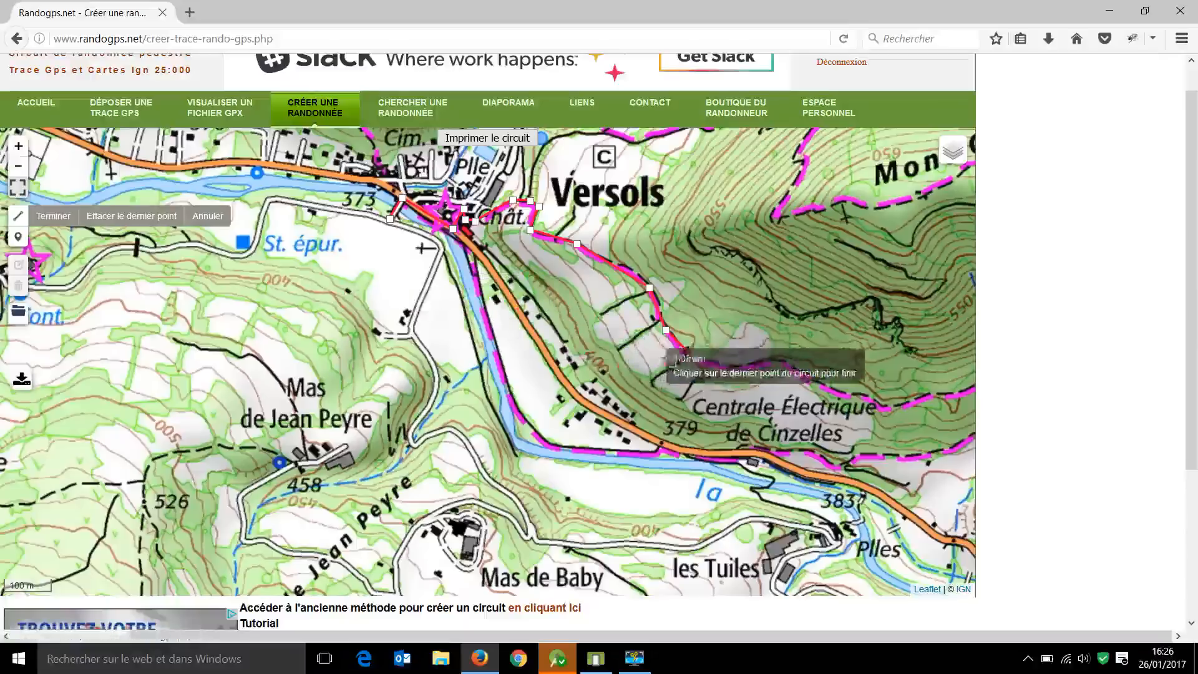
Continue the trace along the marked trail above Centrale Électrique de Cinzelles to the trail junction near N.-D. du Cayla
{"action": "left_click", "coordinate": [743, 369]}
{"action": "left_click", "coordinate": [783, 361]}
{"action": "left_click", "coordinate": [848, 395]}
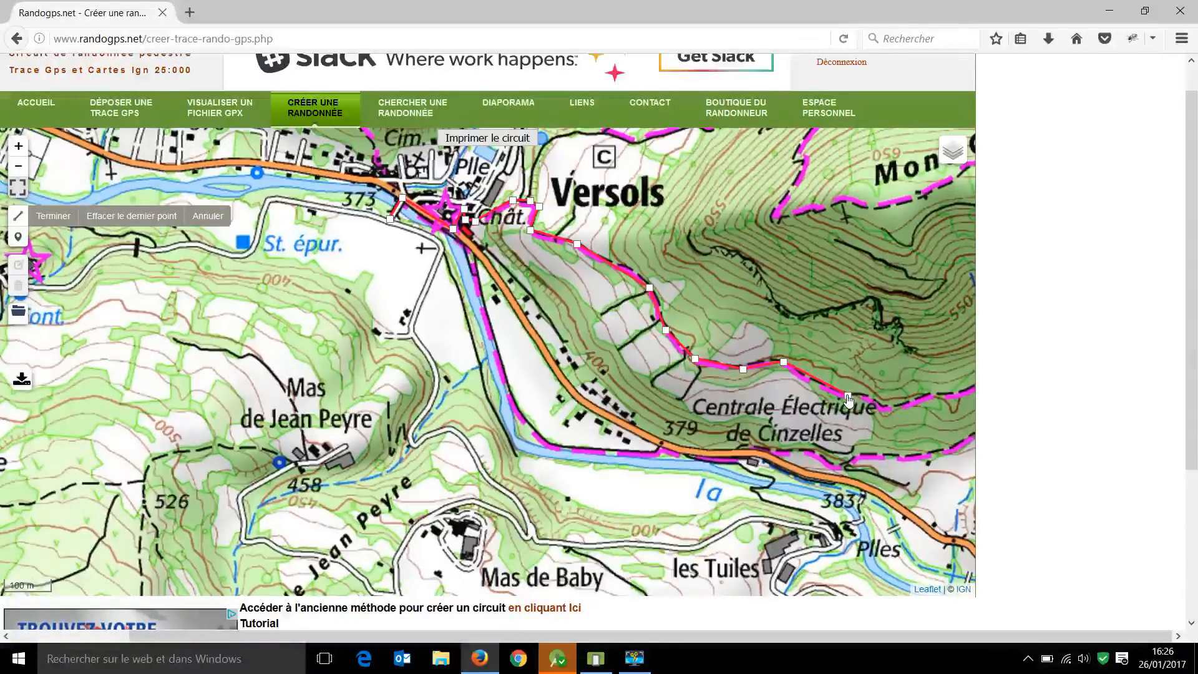
{"action": "key", "text": "Right"}
{"action": "key", "text": "Right"}
{"action": "key", "text": "Right"}
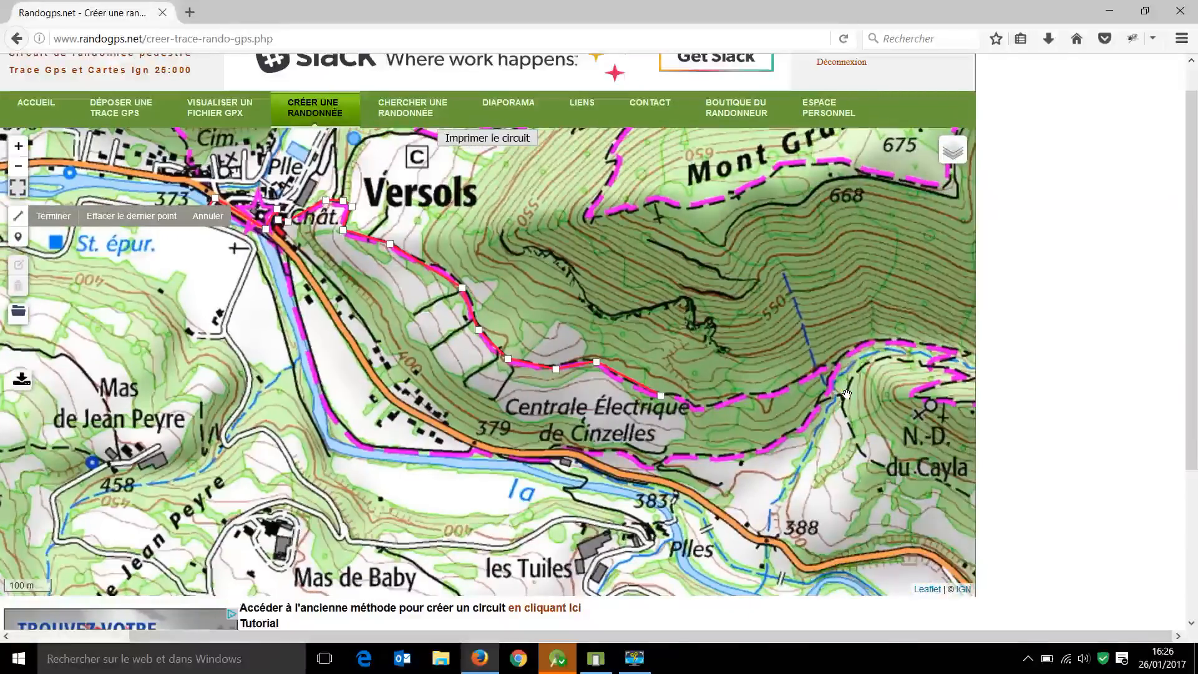
{"action": "left_click", "coordinate": [751, 401]}
{"action": "left_click", "coordinate": [845, 368]}
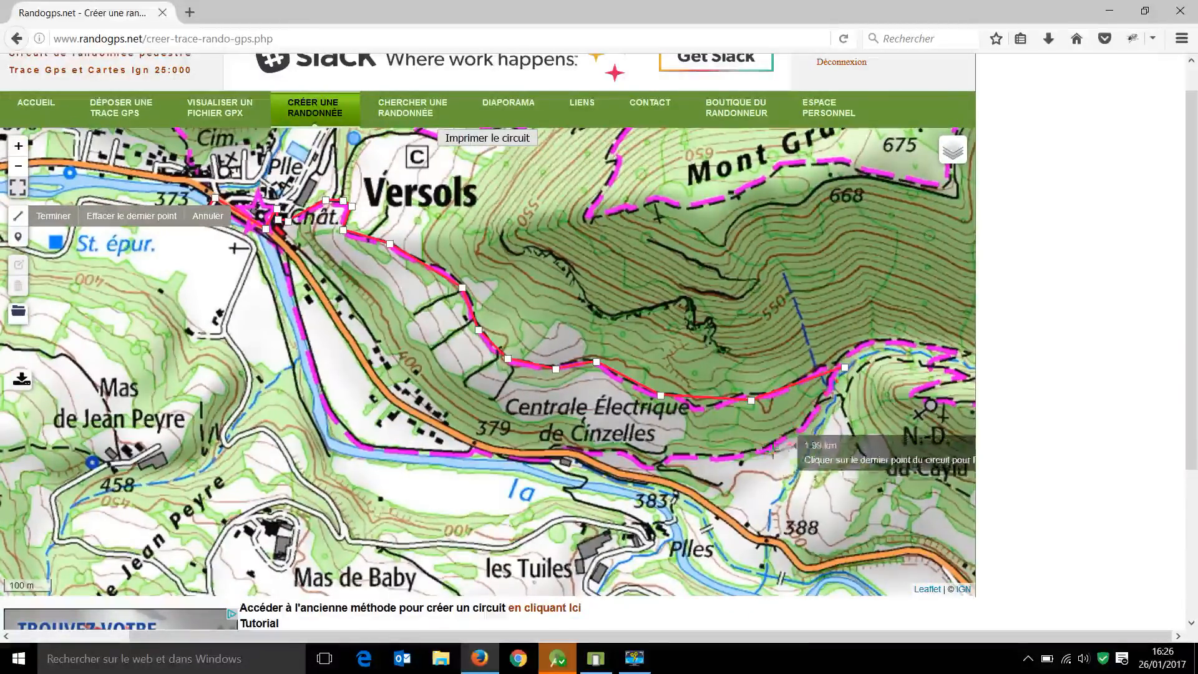
Trace the lower marked trail back west from the junction to the main road at spot height 379
{"action": "left_click", "coordinate": [767, 451]}
{"action": "left_click", "coordinate": [663, 467]}
{"action": "left_click", "coordinate": [589, 454]}
{"action": "left_click", "coordinate": [487, 450]}
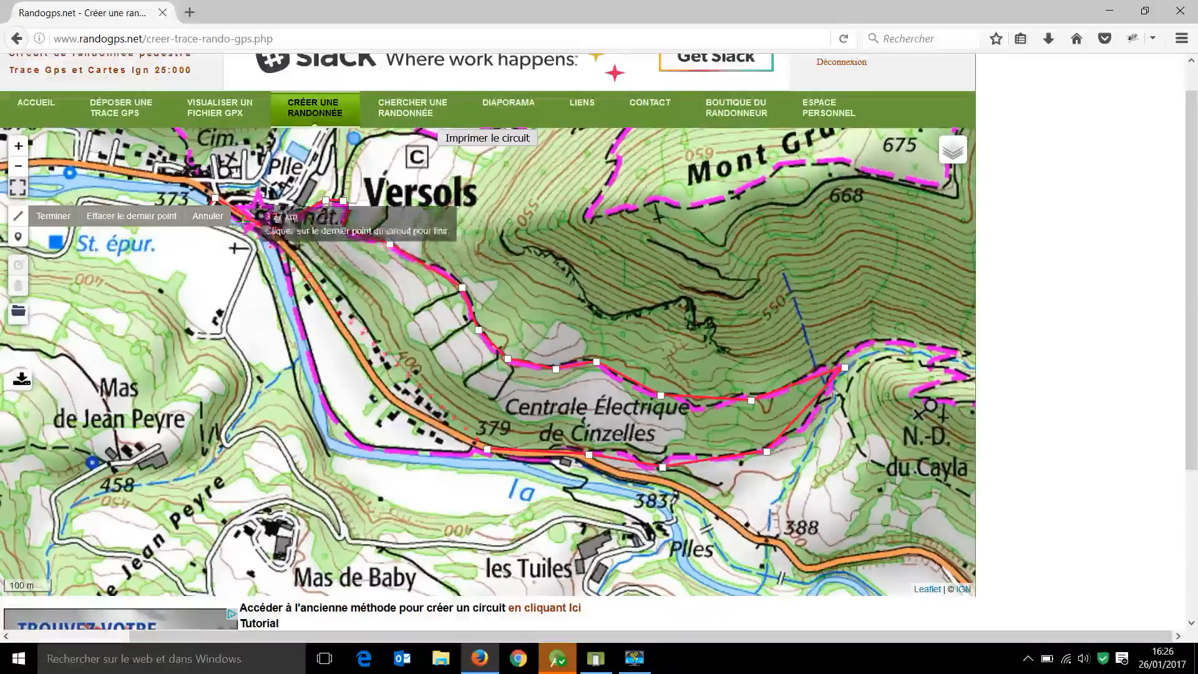
Try to close the circuit with a direct line to Versols and back across the bridge to the starting point
{"action": "left_click", "coordinate": [286, 249]}
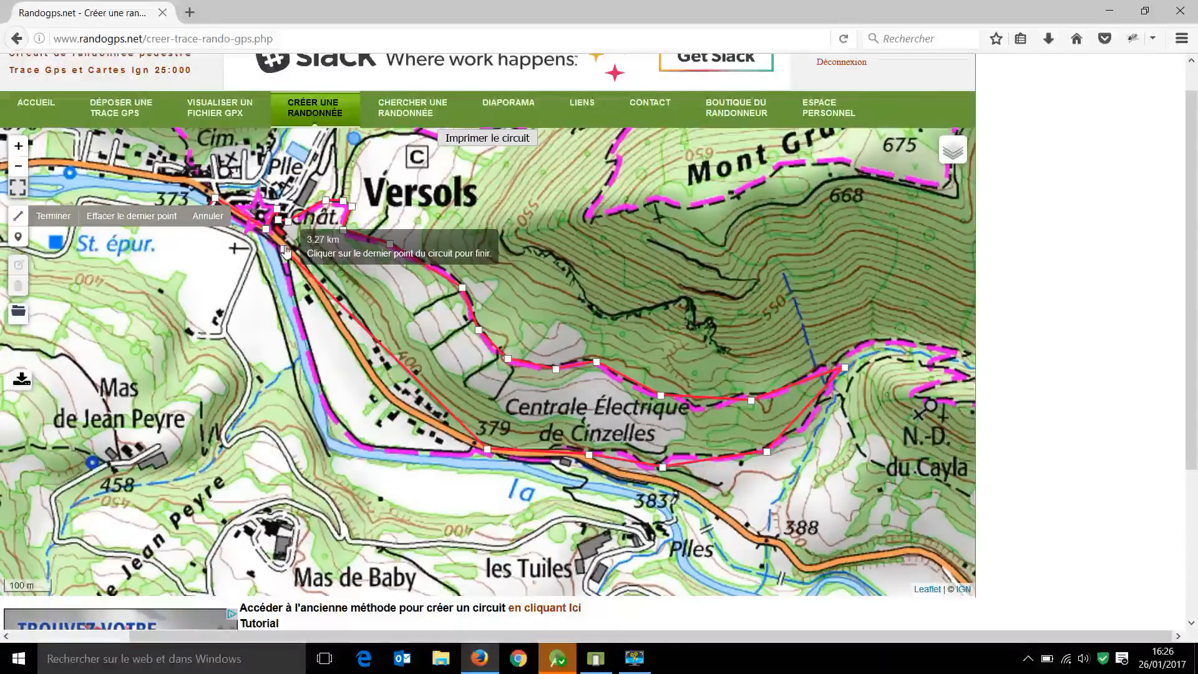
{"action": "key", "text": "Left"}
{"action": "key", "text": "Left"}
{"action": "key", "text": "Left"}
{"action": "key", "text": "Up"}
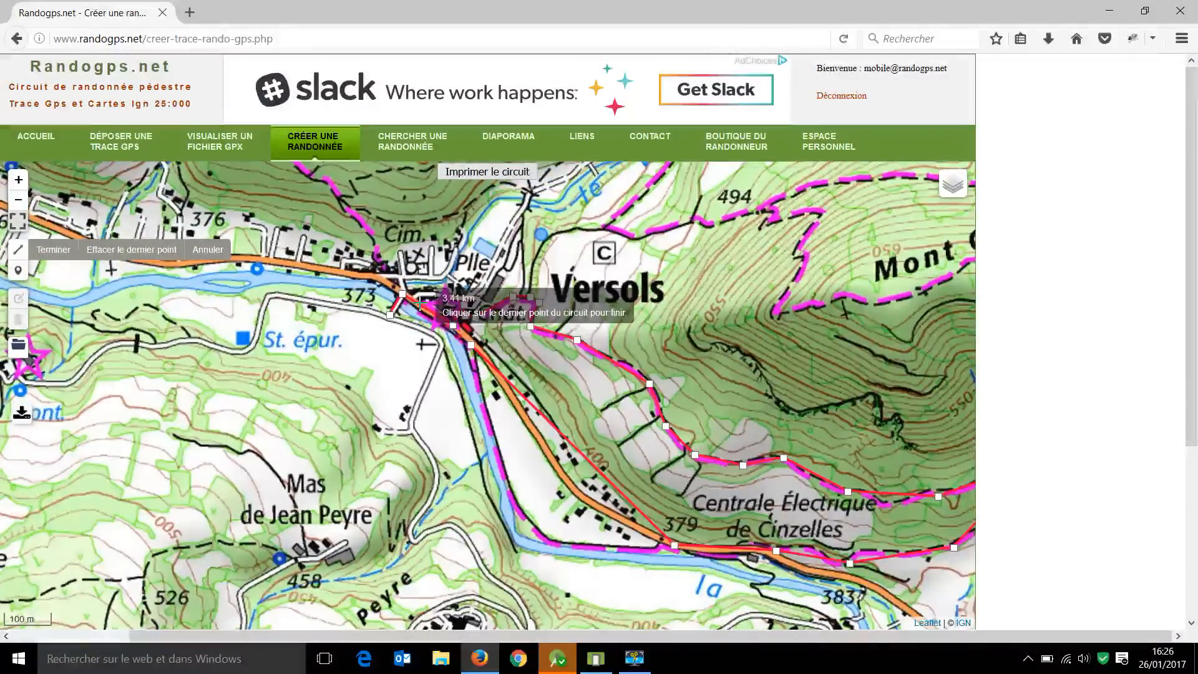
{"action": "scroll", "coordinate": [451, 321], "scroll_direction": "up", "scroll_amount": 1}
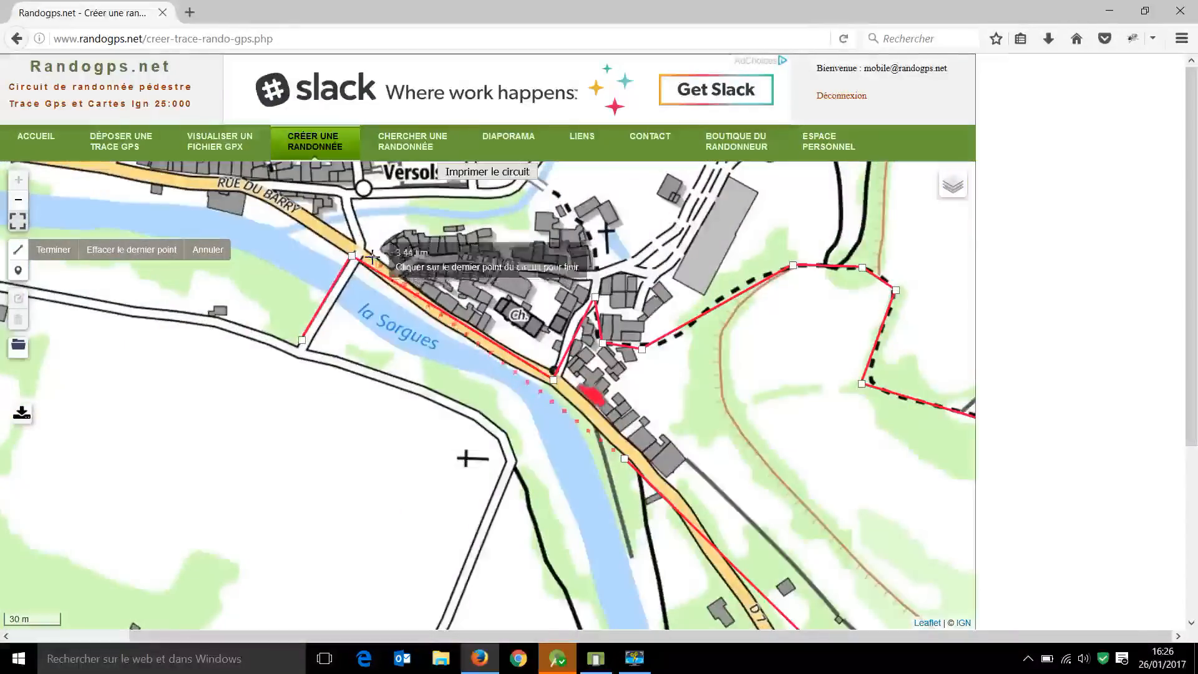
{"action": "left_click", "coordinate": [308, 354]}
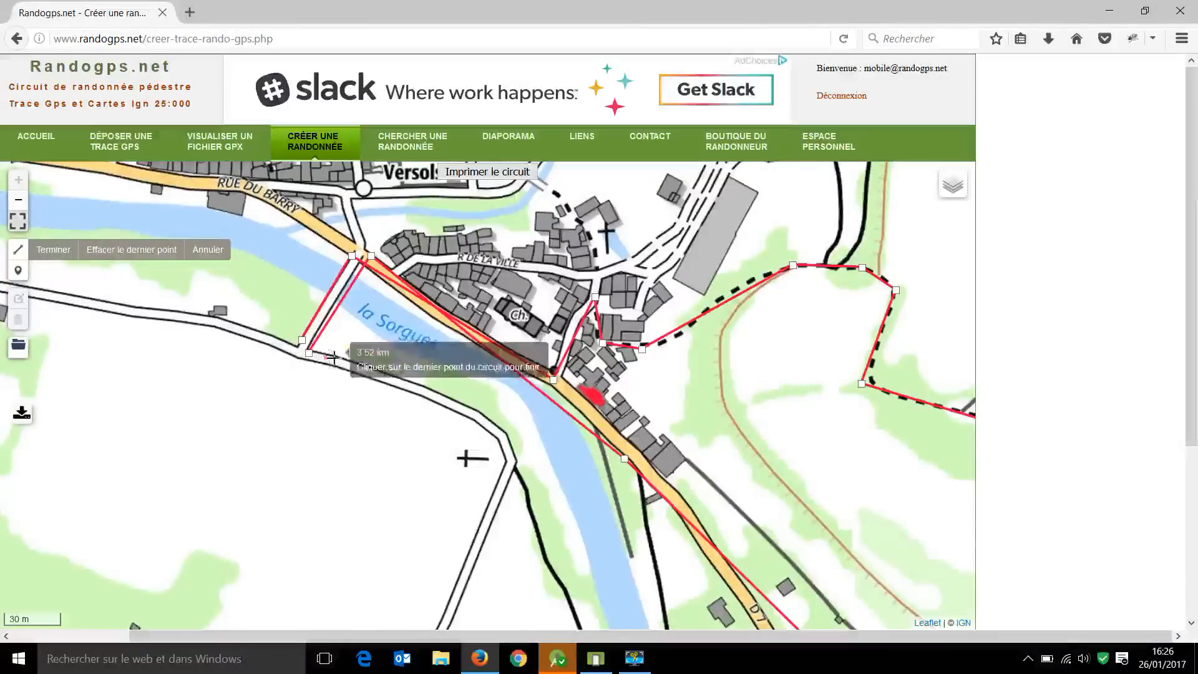
Erase the last trace points back to the point on the main road at spot height 379
{"action": "scroll", "coordinate": [331, 356], "scroll_direction": "down", "scroll_amount": 1}
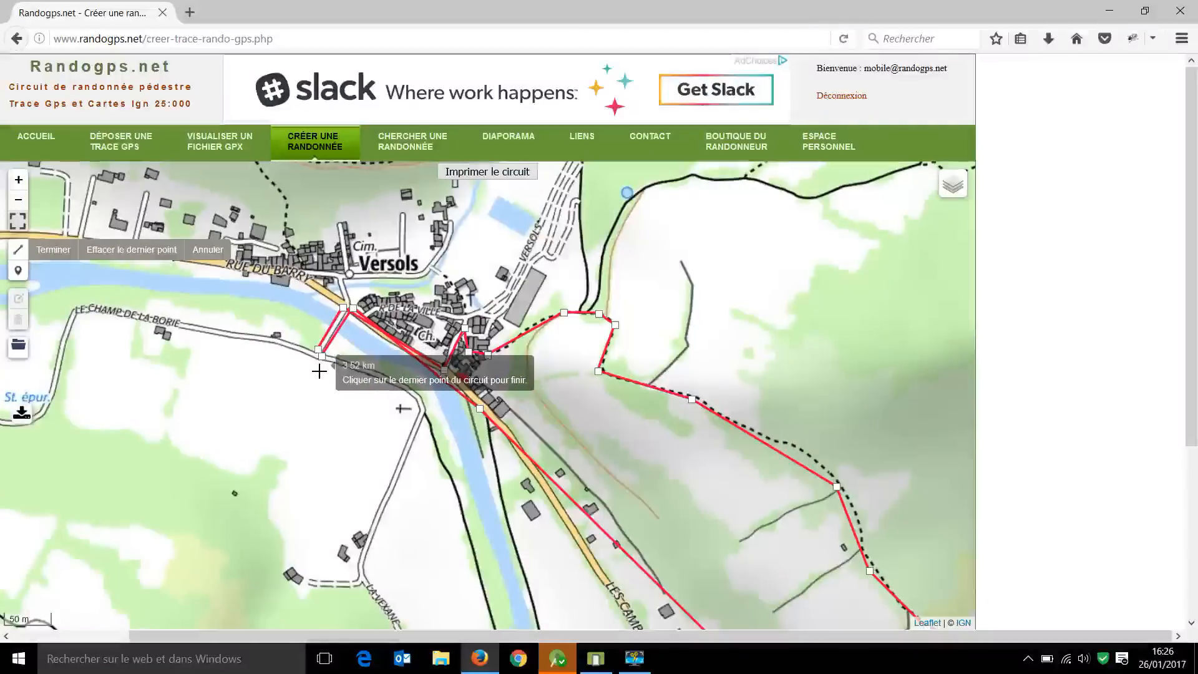
{"action": "scroll", "coordinate": [320, 369], "scroll_direction": "down", "scroll_amount": 1}
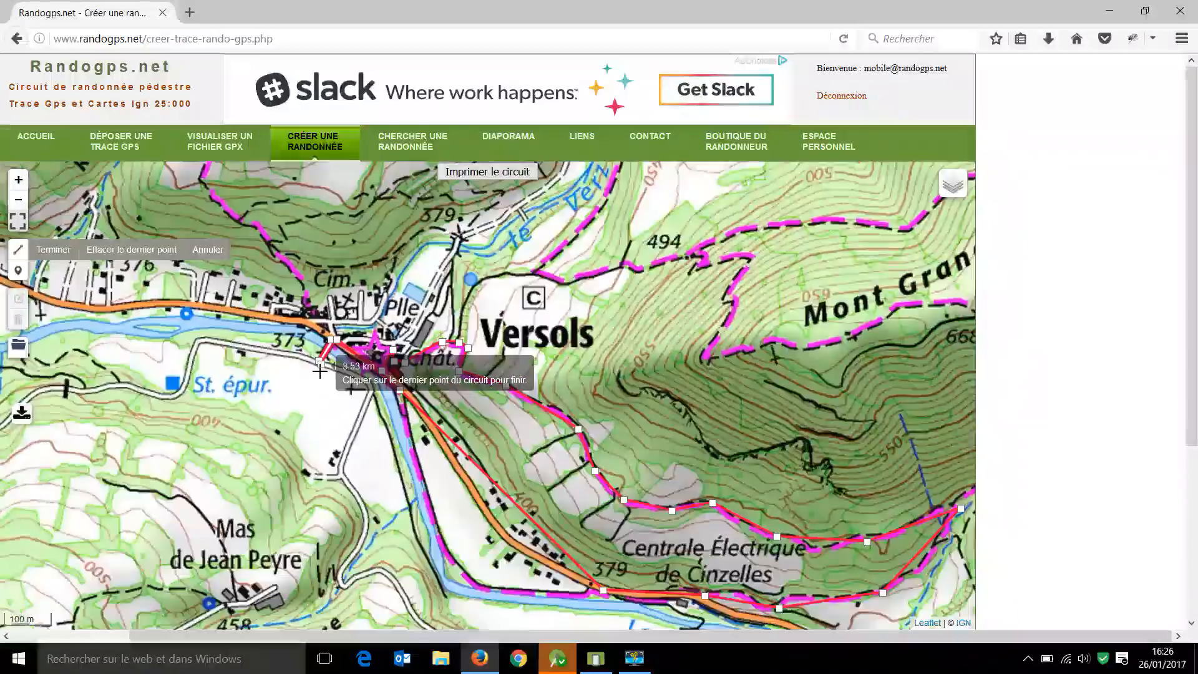
{"action": "scroll", "coordinate": [319, 370], "scroll_direction": "up", "scroll_amount": 2}
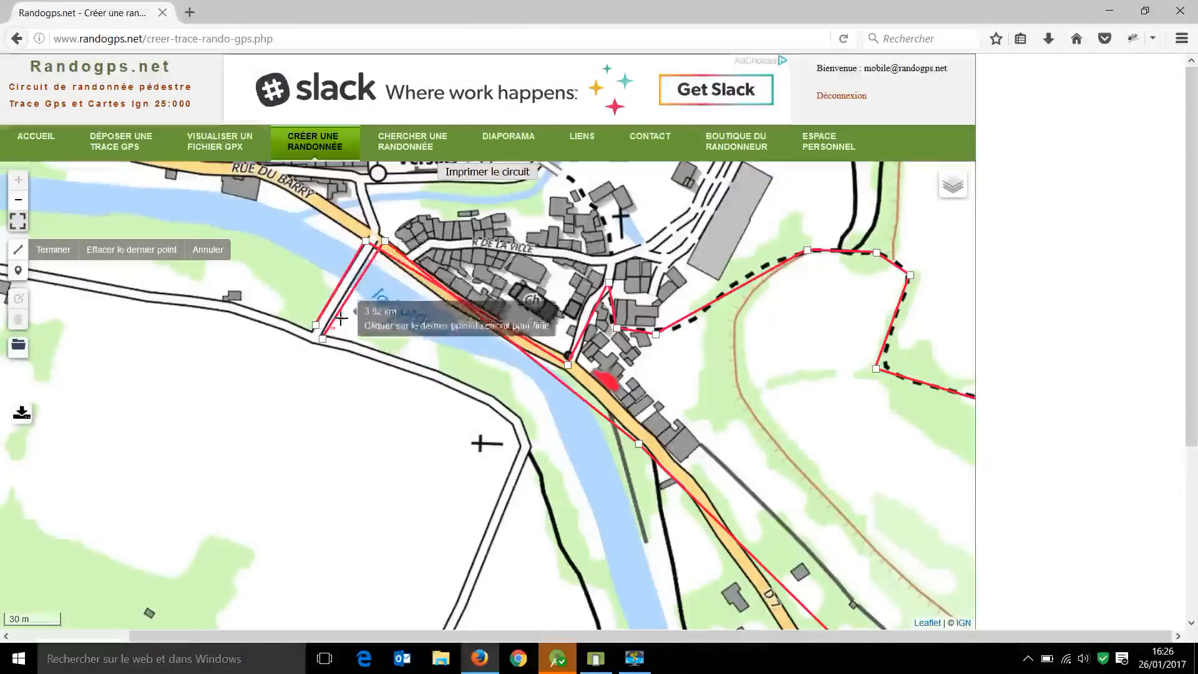
{"action": "left_click", "coordinate": [133, 250]}
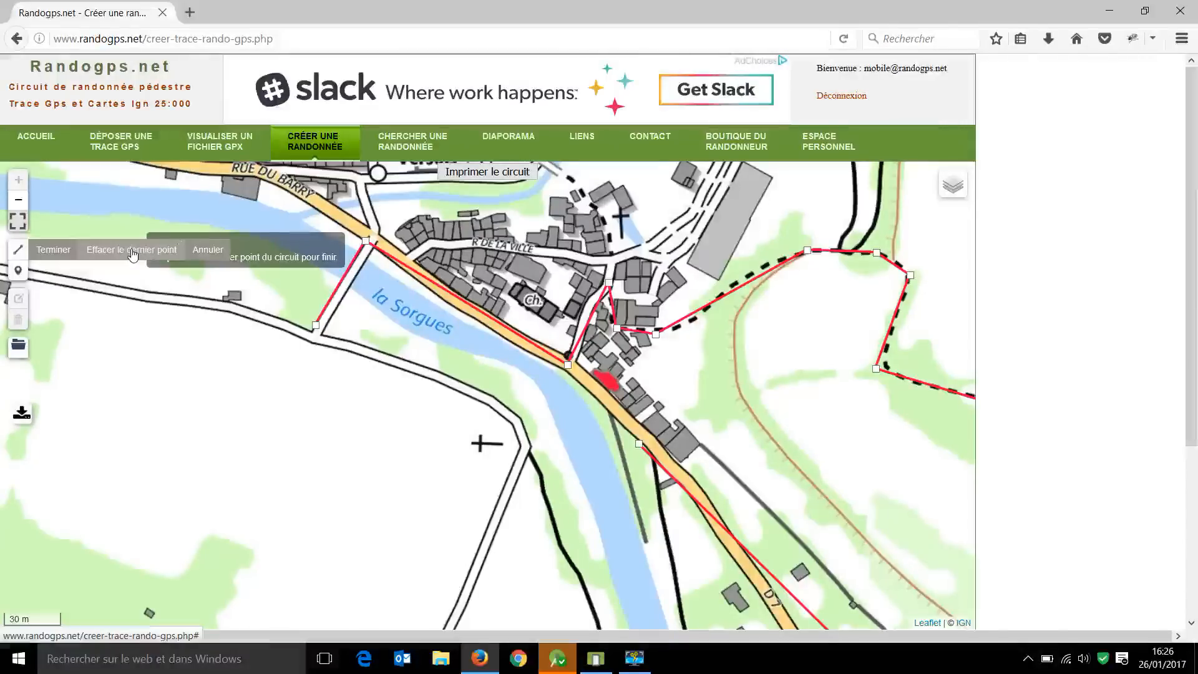
{"action": "left_click", "coordinate": [133, 251]}
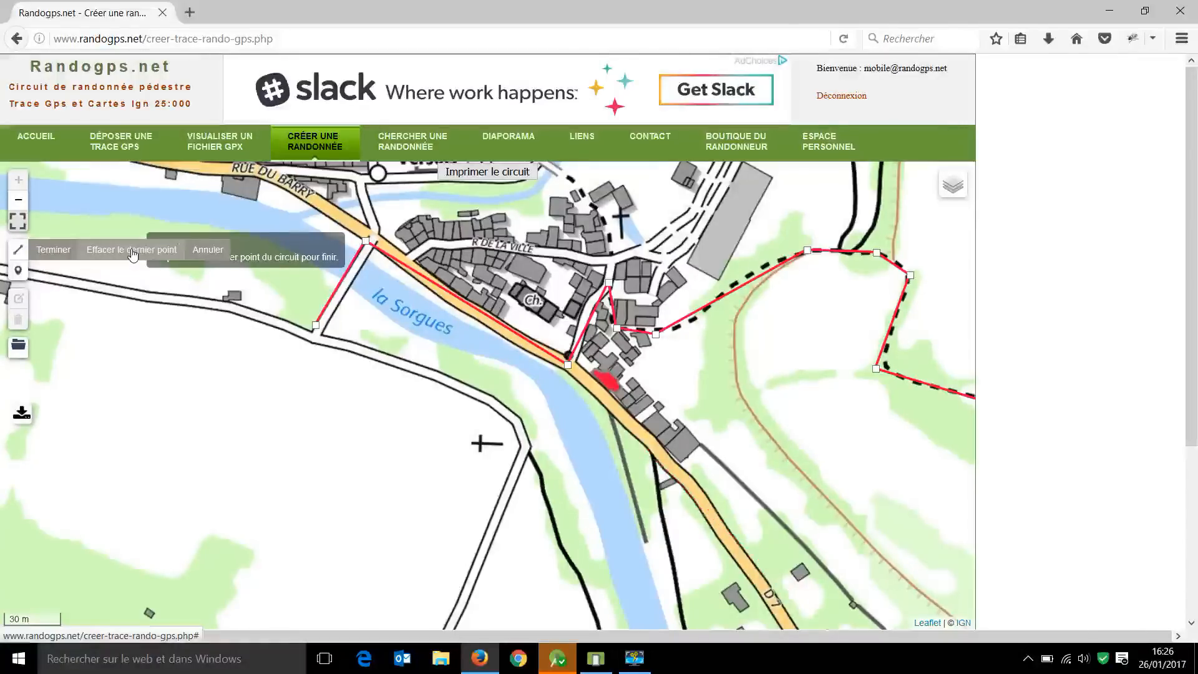
Trace the marked path beside la Sorgues back to Versols and over the bridge to the start, and finish the circuit
{"action": "scroll", "coordinate": [330, 359], "scroll_direction": "down", "scroll_amount": 2}
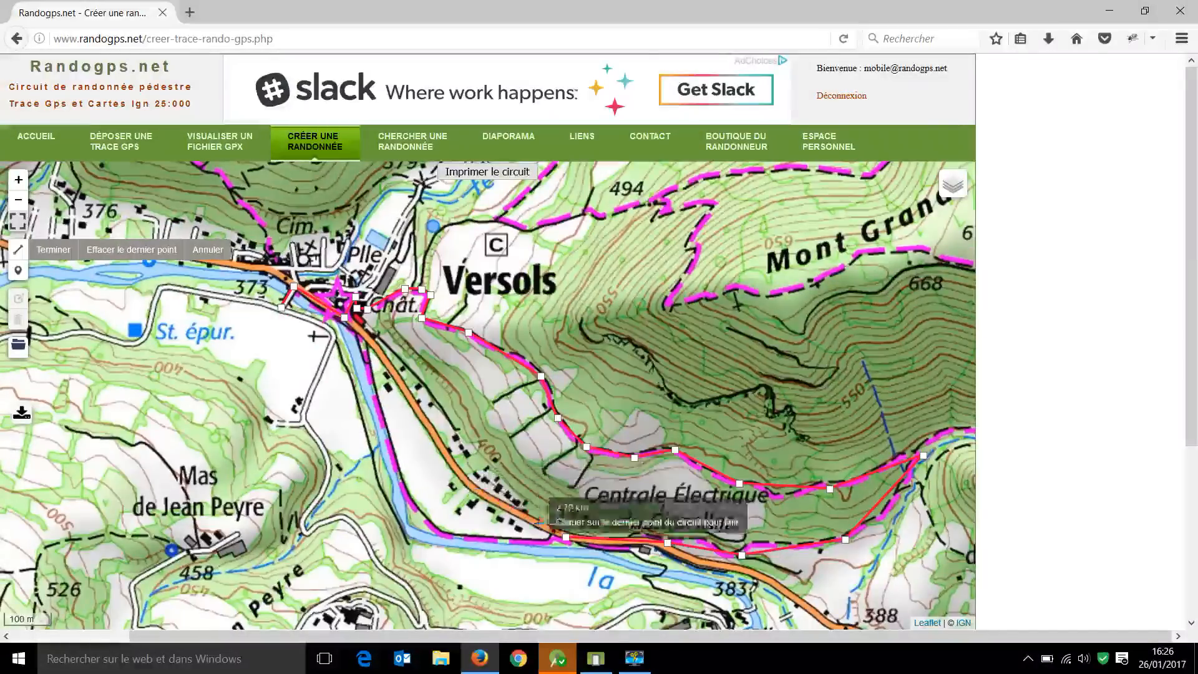
{"action": "left_click", "coordinate": [462, 539]}
{"action": "left_click", "coordinate": [430, 526]}
{"action": "left_click", "coordinate": [399, 470]}
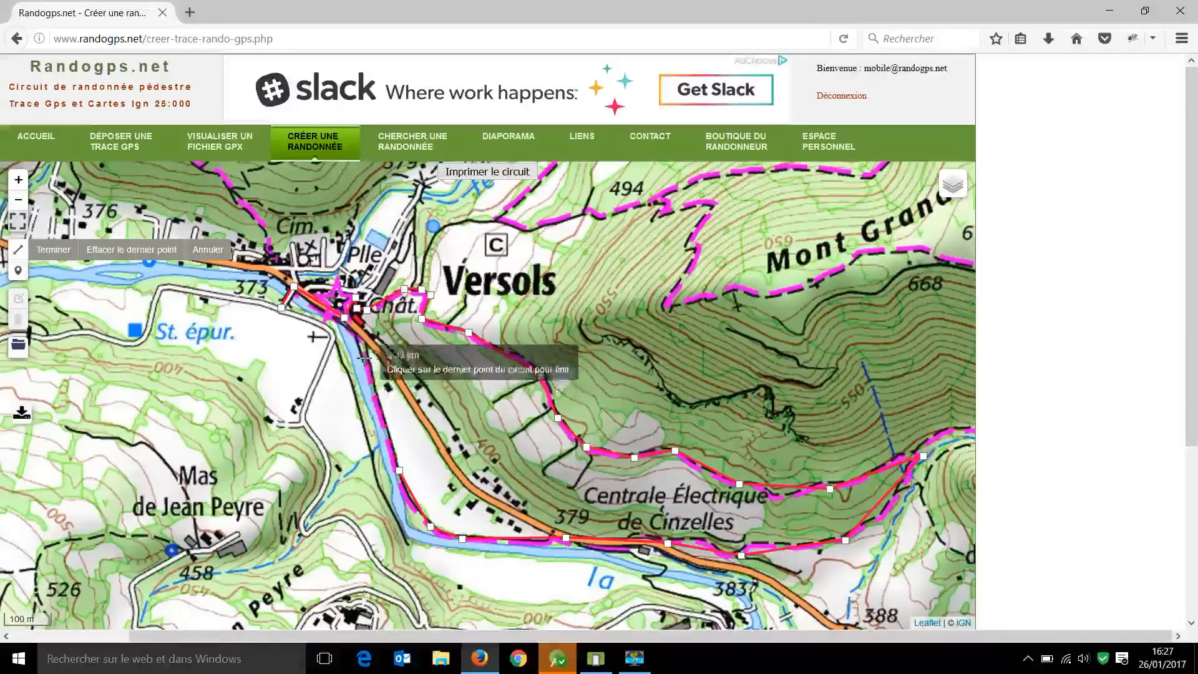
{"action": "left_click", "coordinate": [357, 333]}
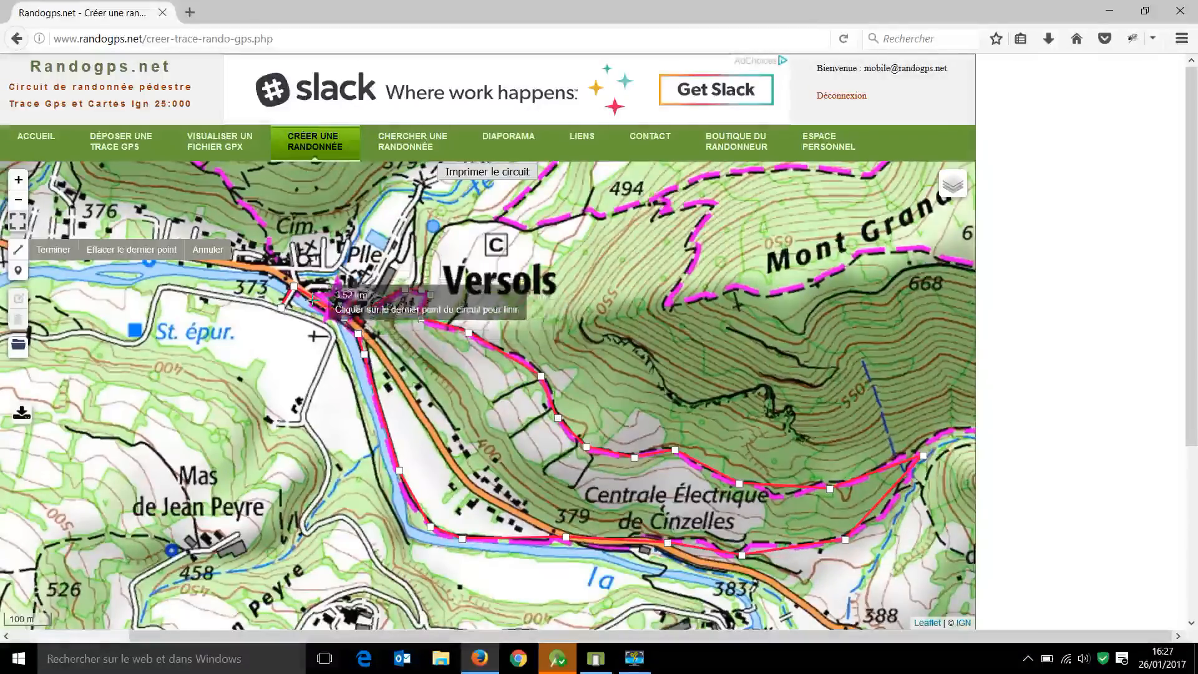
{"action": "scroll", "coordinate": [313, 301], "scroll_direction": "up", "scroll_amount": 2}
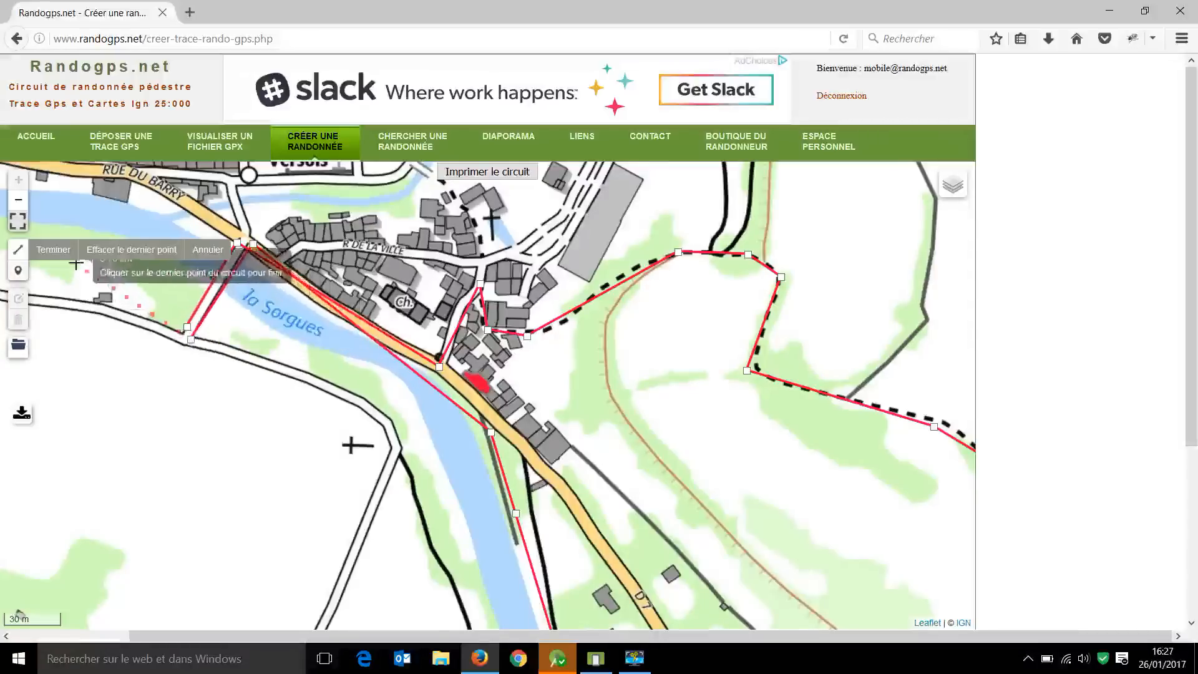
{"action": "left_click", "coordinate": [48, 252]}
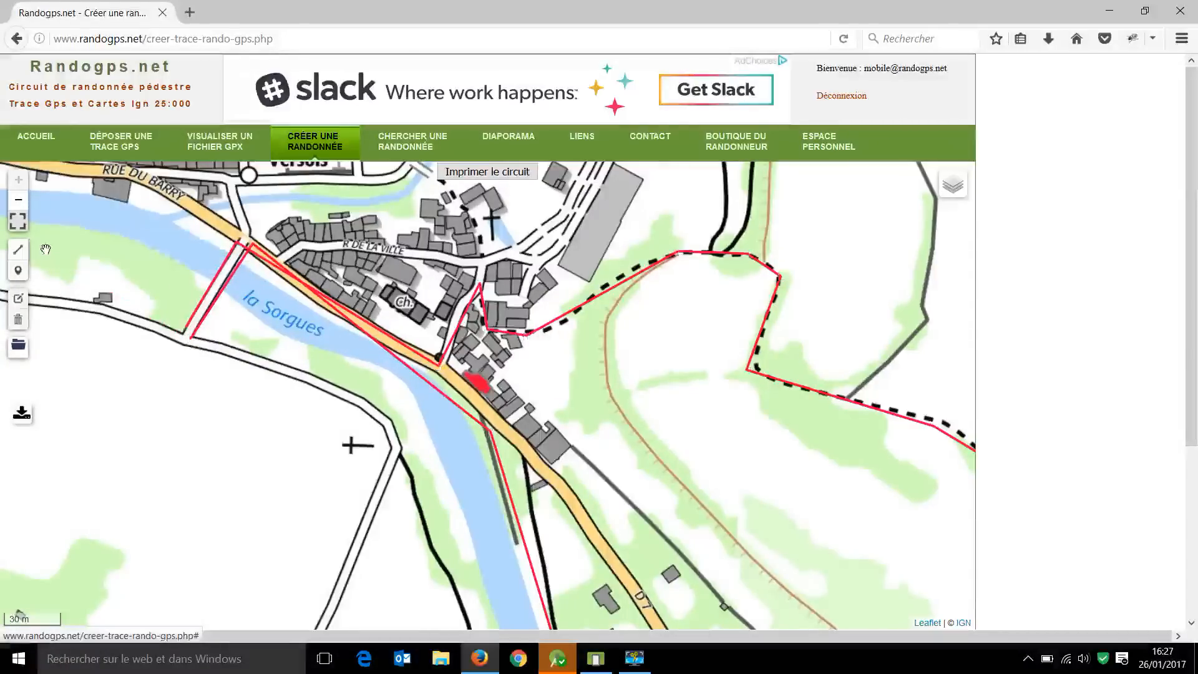
Examine how the finished circuit follows the dashed trails near Centrale Électrique de Cinzelles
{"action": "scroll", "coordinate": [126, 321], "scroll_direction": "down", "scroll_amount": 3}
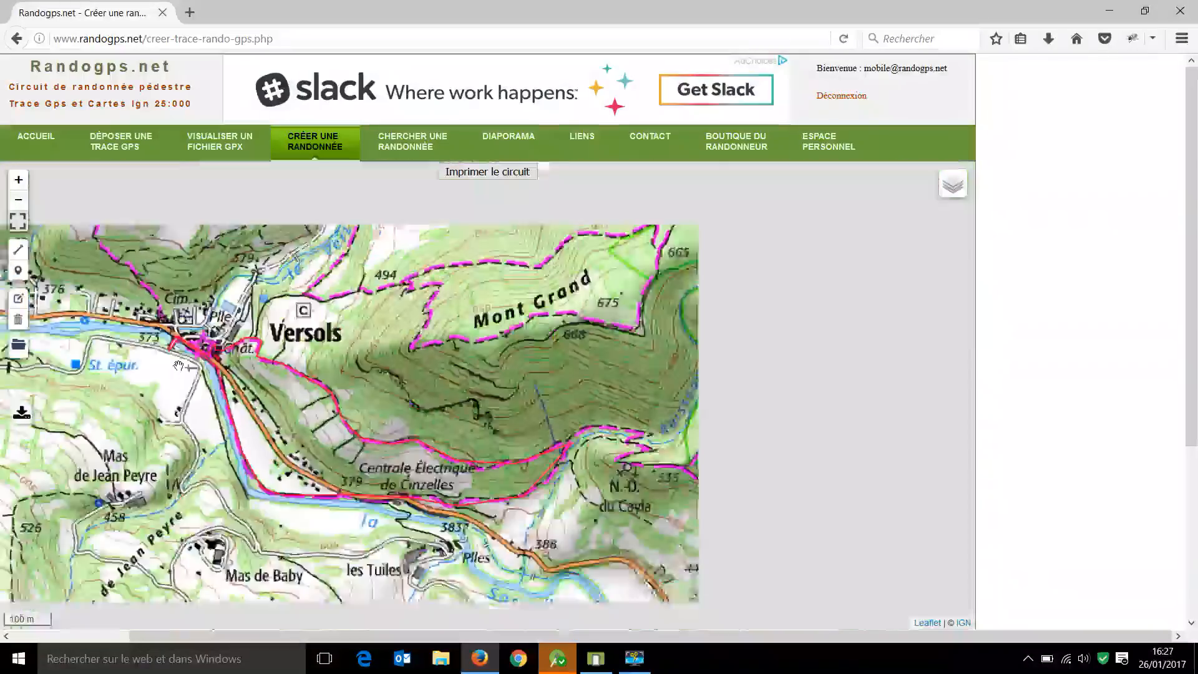
{"action": "left_click_drag", "start_coordinate": [279, 414], "coordinate": [395, 384]}
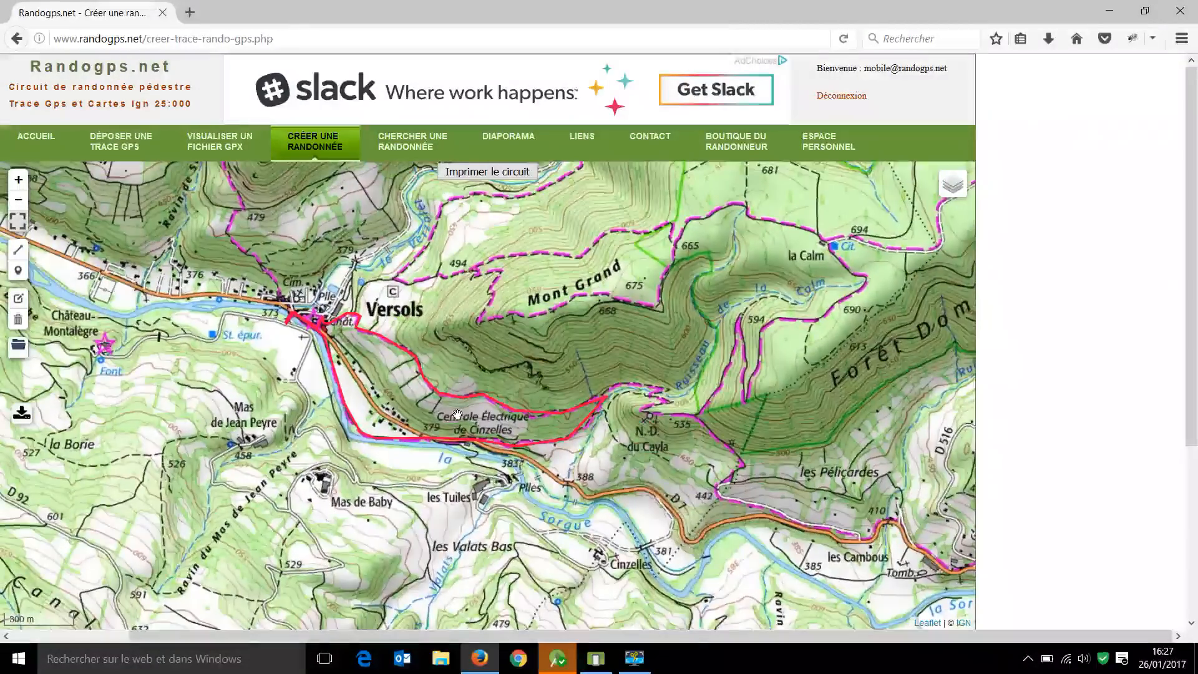
{"action": "scroll", "coordinate": [457, 414], "scroll_direction": "up", "scroll_amount": 3}
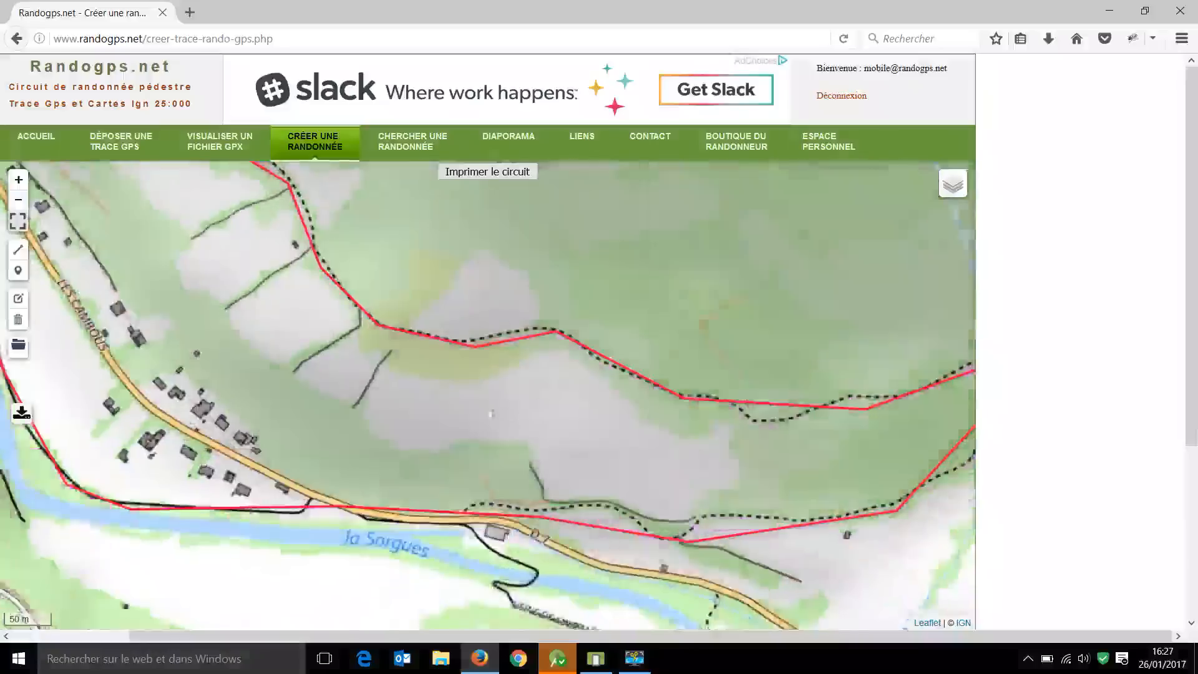
Reshape the northern stretch of the trace west of the stream crossing so it follows the dashed trail, and save the edit
{"action": "left_click_drag", "start_coordinate": [510, 416], "coordinate": [394, 400]}
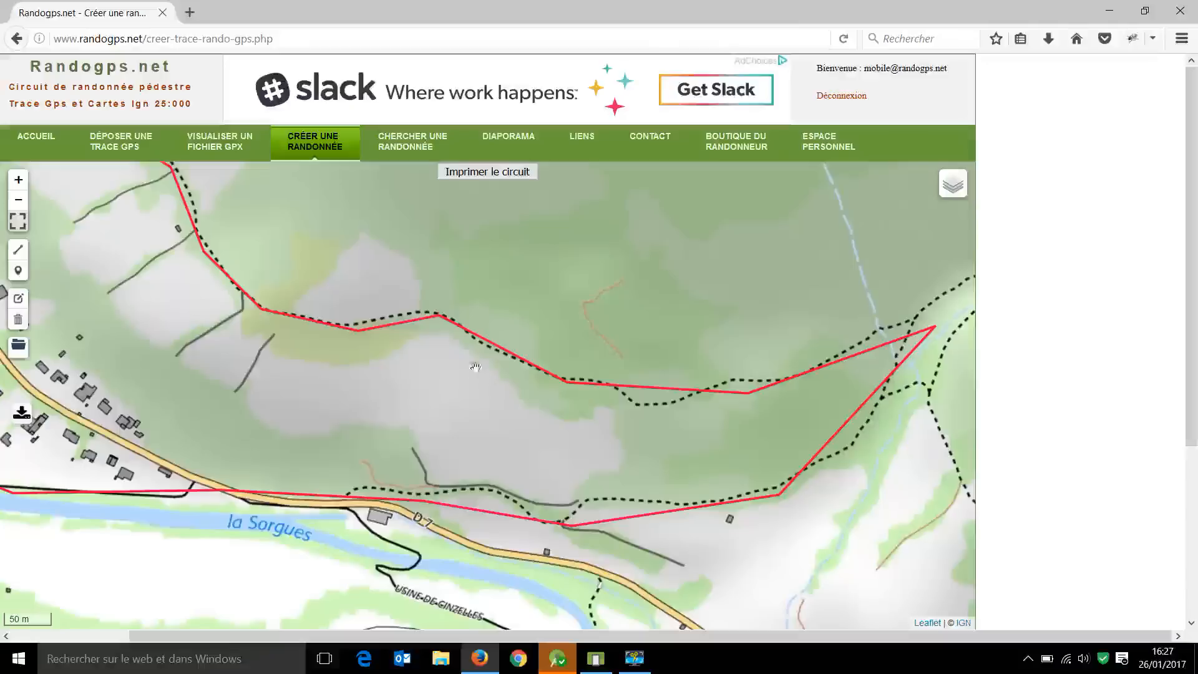
{"action": "left_click", "coordinate": [18, 300]}
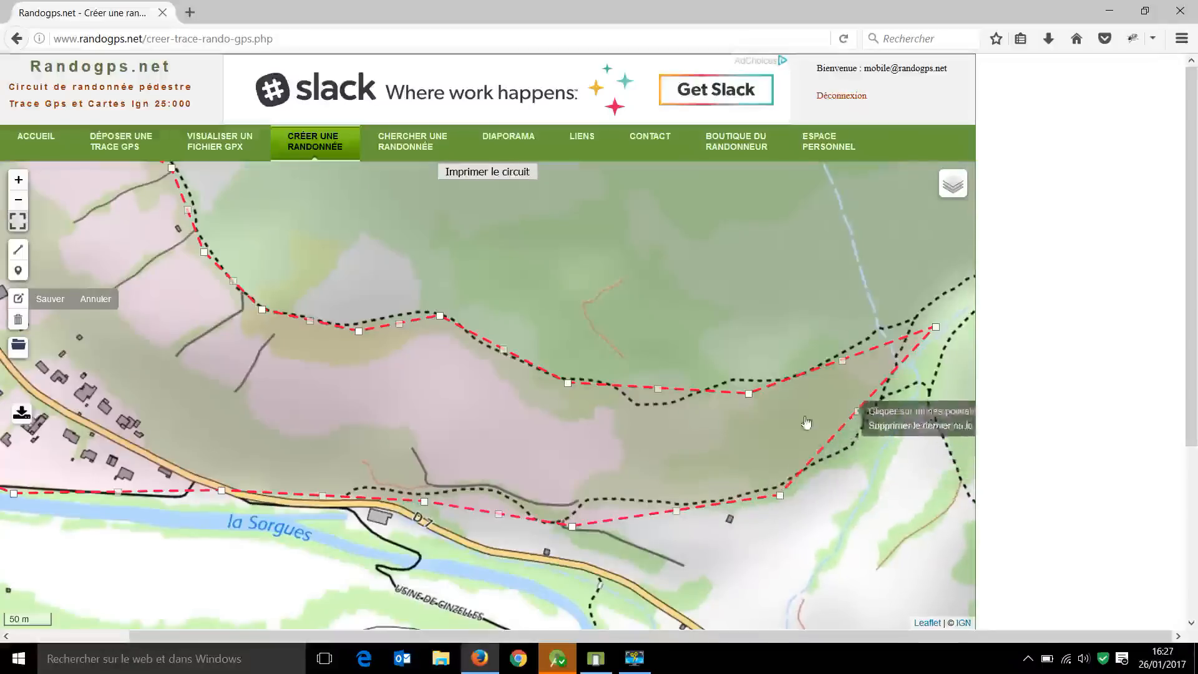
{"action": "left_click_drag", "start_coordinate": [658, 391], "coordinate": [728, 382]}
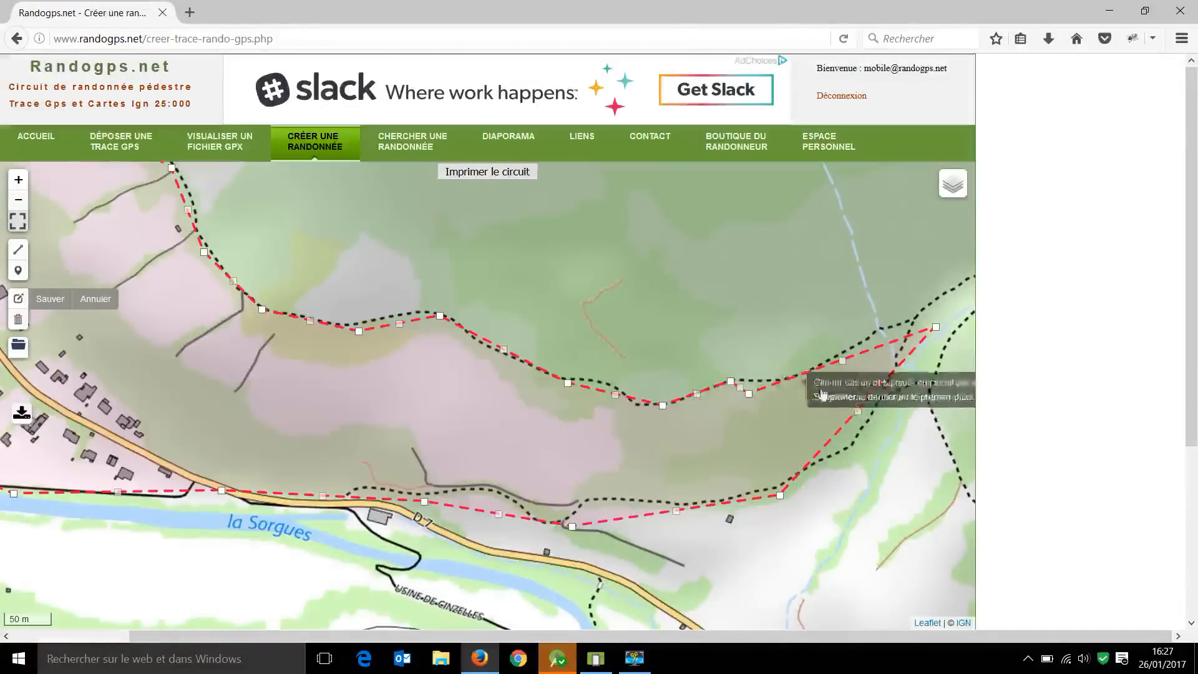
{"action": "left_click_drag", "start_coordinate": [842, 361], "coordinate": [844, 347]}
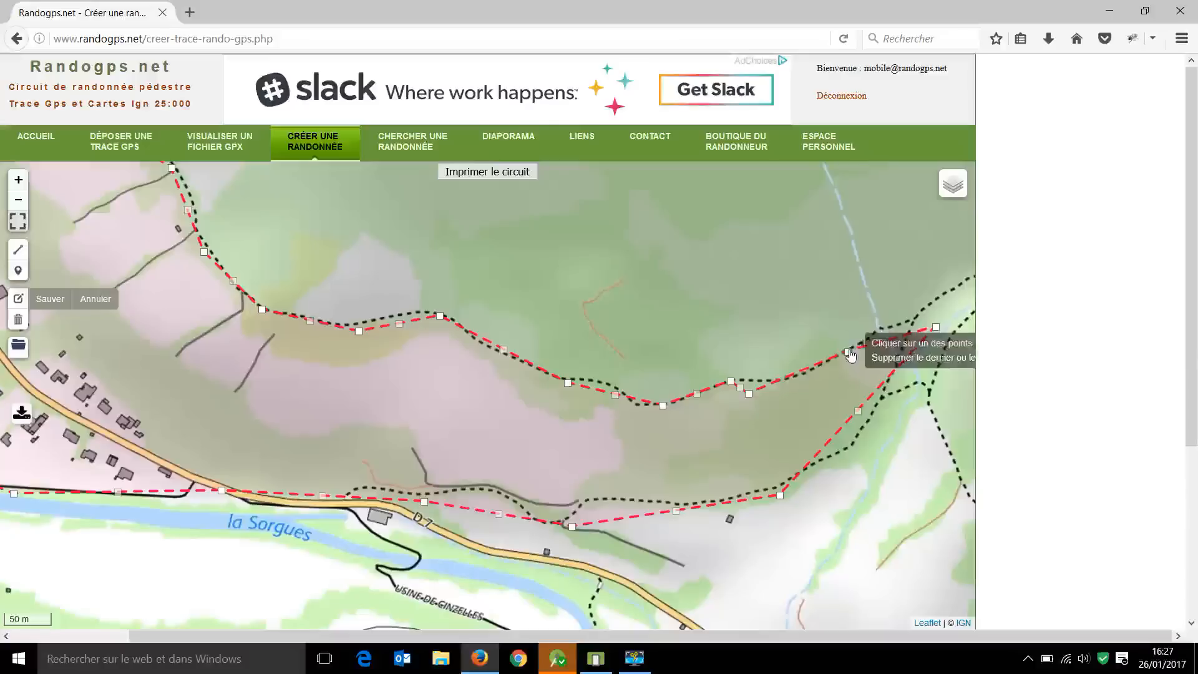
{"action": "left_click", "coordinate": [806, 363]}
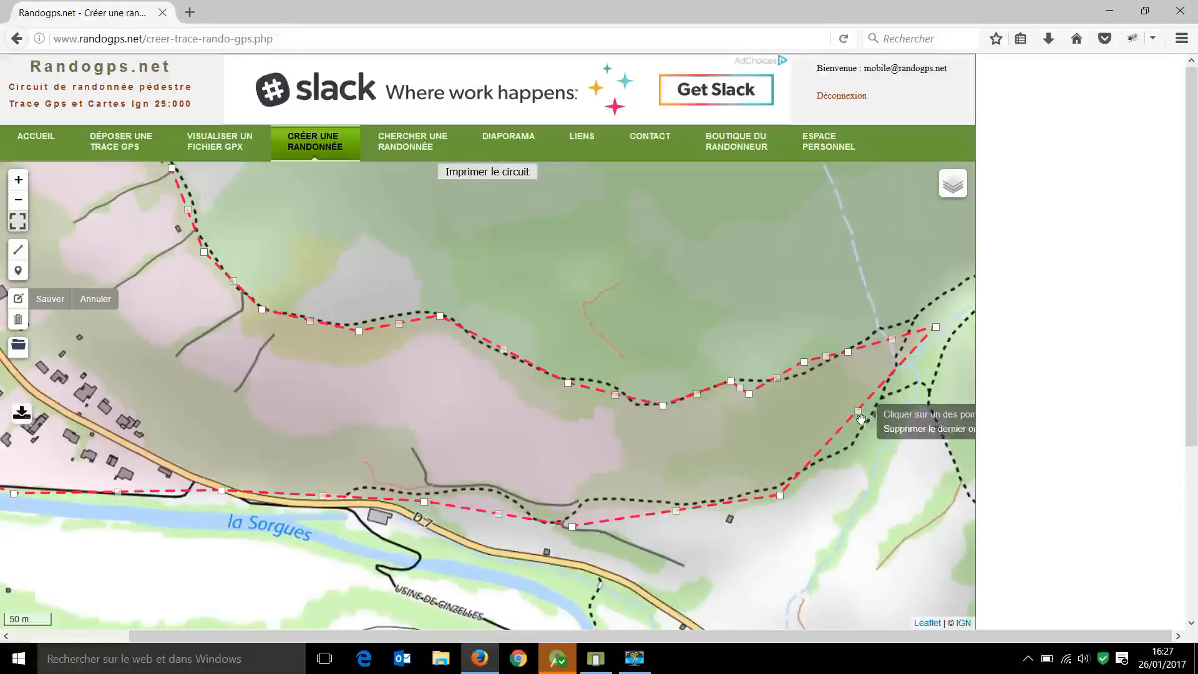
{"action": "left_click", "coordinate": [48, 300]}
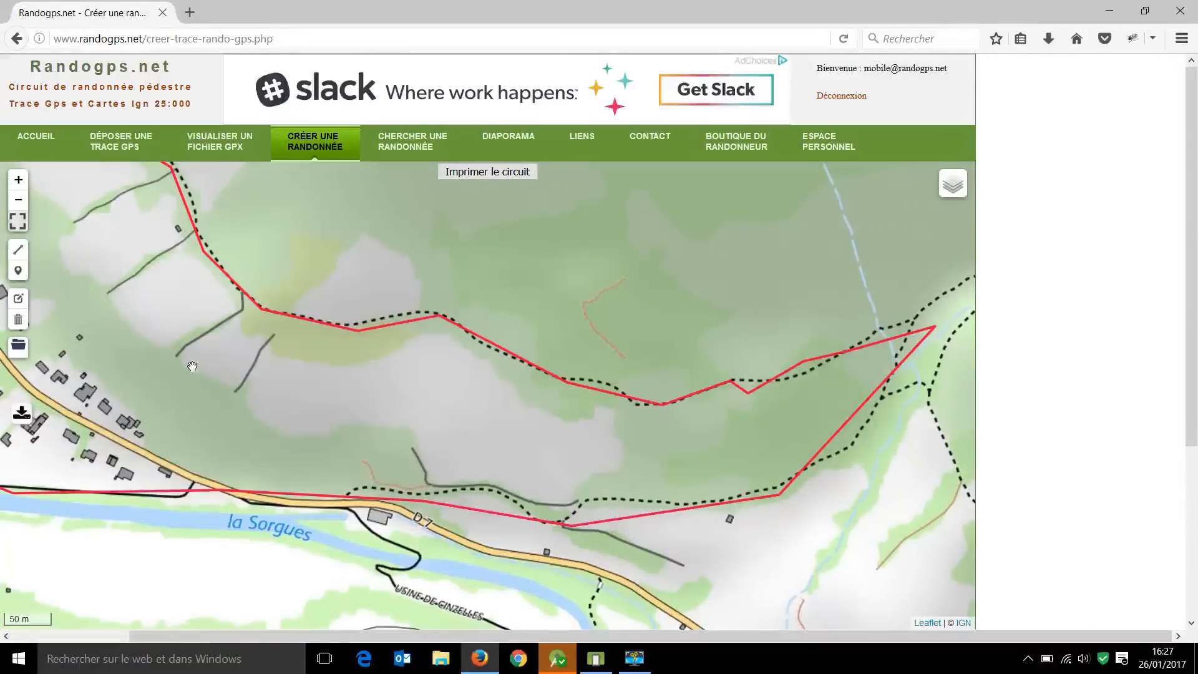
Export the finished circuit as circuit.gpx, and cancel opening the file
{"action": "scroll", "coordinate": [248, 373], "scroll_direction": "down", "scroll_amount": 3}
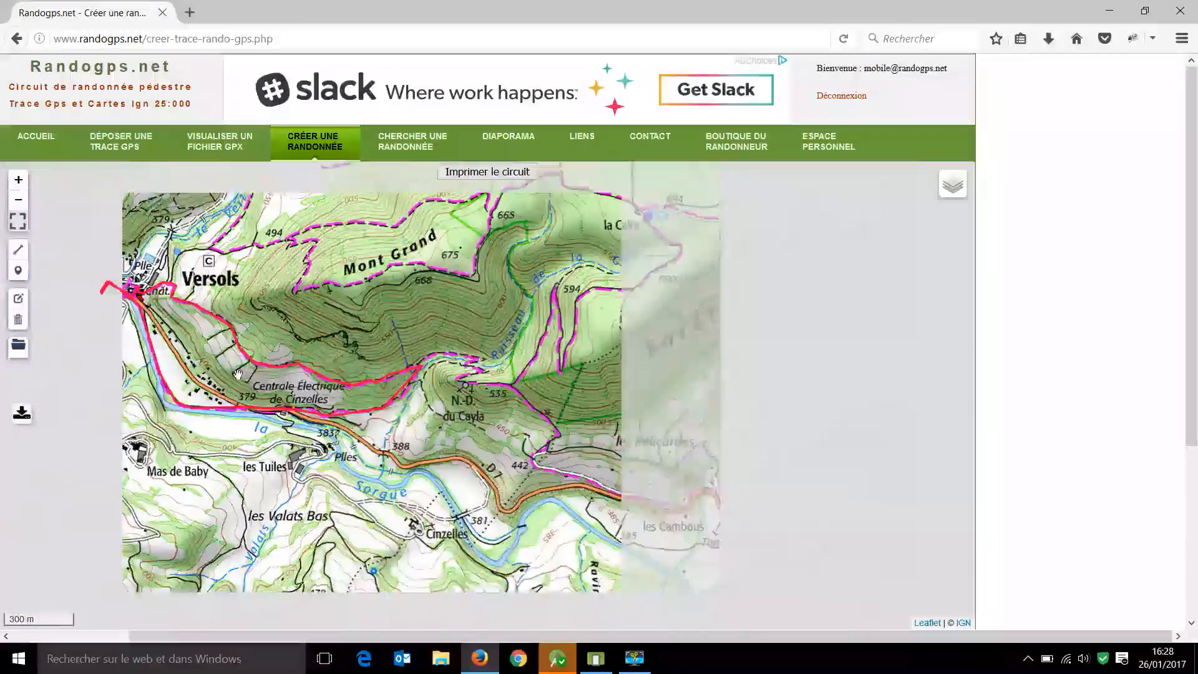
{"action": "left_click_drag", "start_coordinate": [252, 363], "coordinate": [386, 370]}
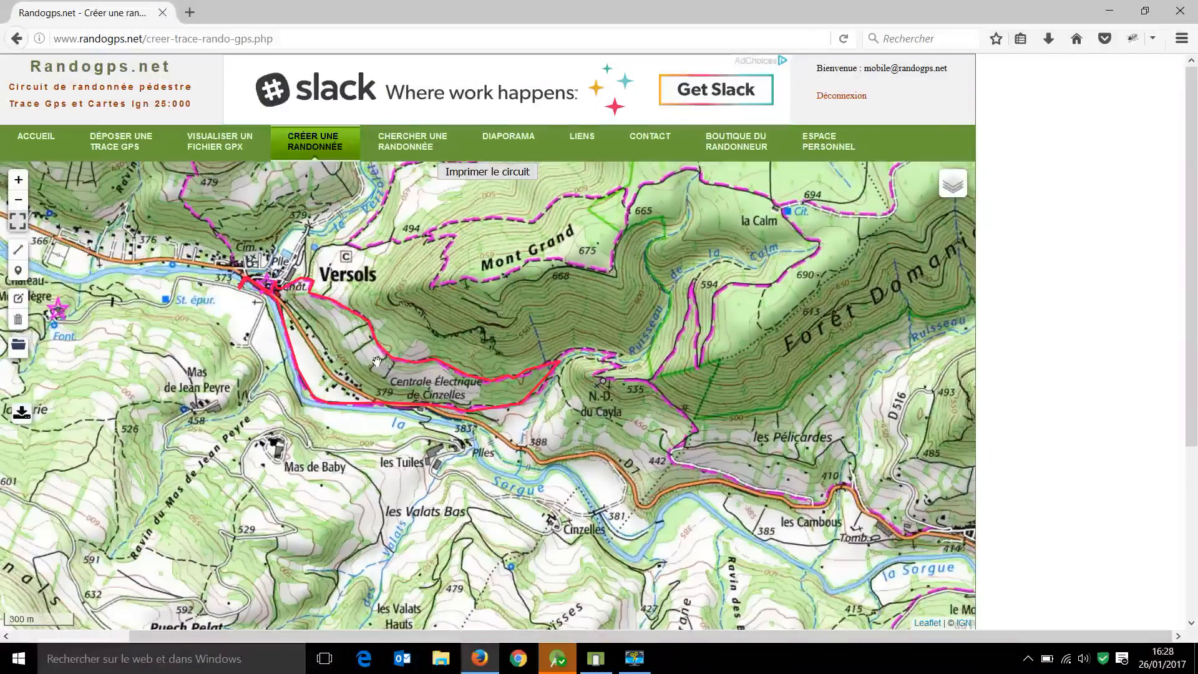
{"action": "left_click", "coordinate": [22, 414]}
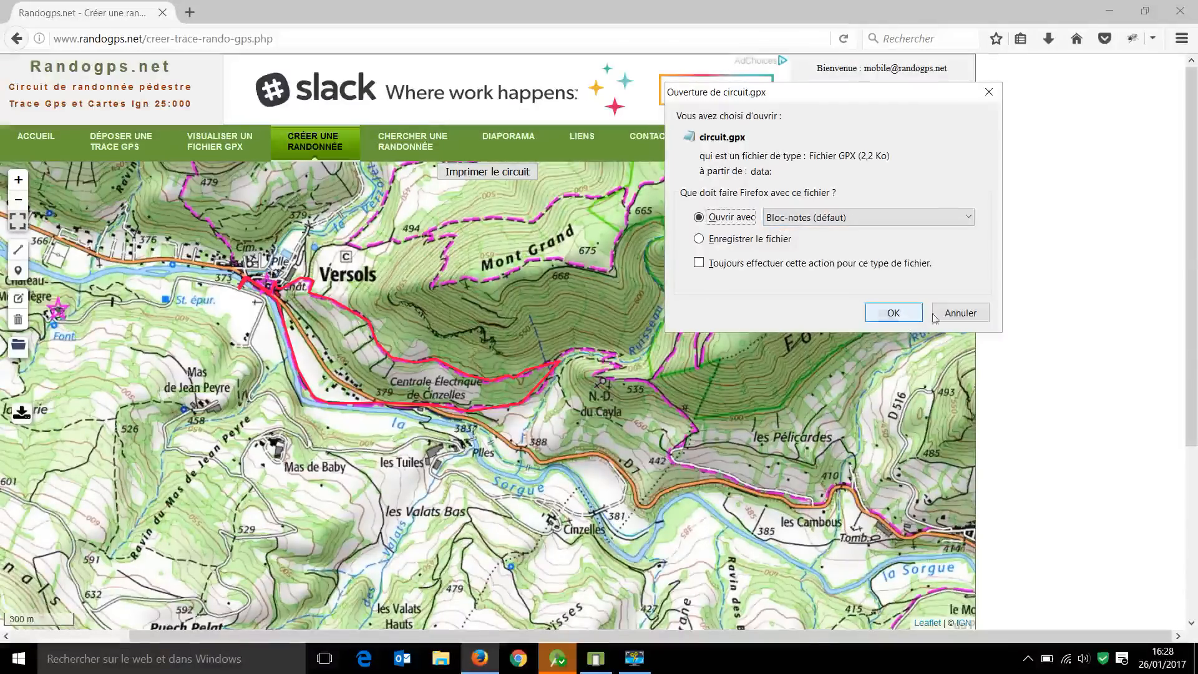
{"action": "left_click", "coordinate": [958, 315]}
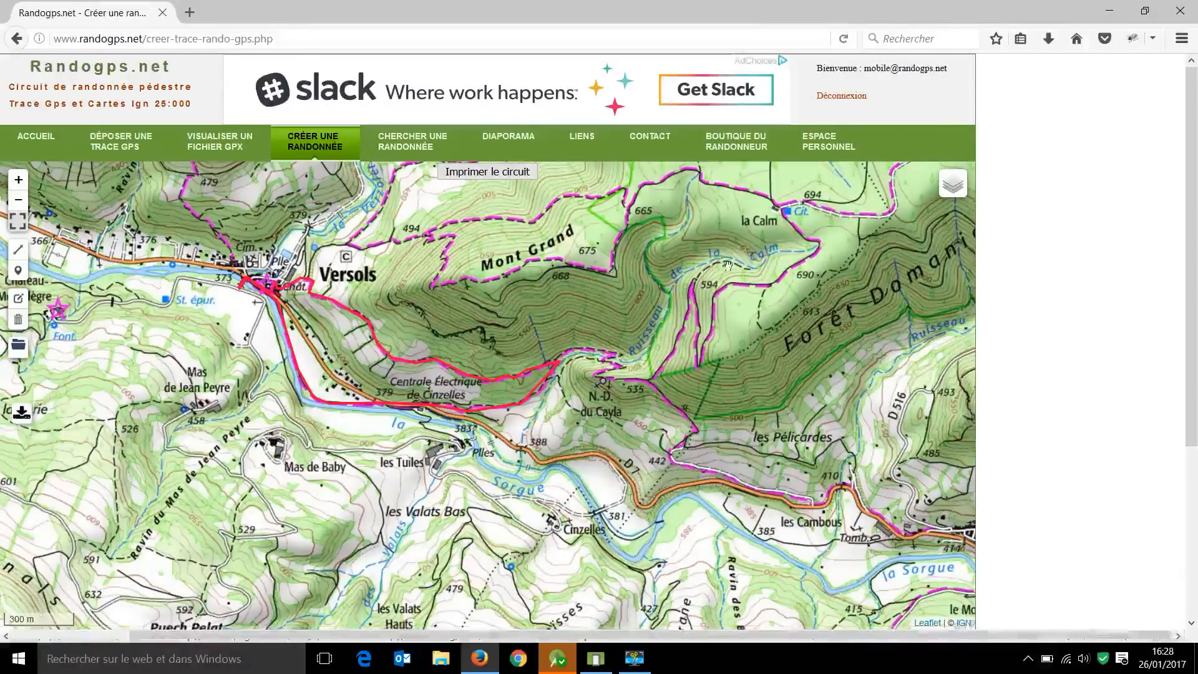
Delete the versols circuit dated 2017-01-25 from the list of created circuits in the personal space
{"action": "left_click", "coordinate": [825, 156]}
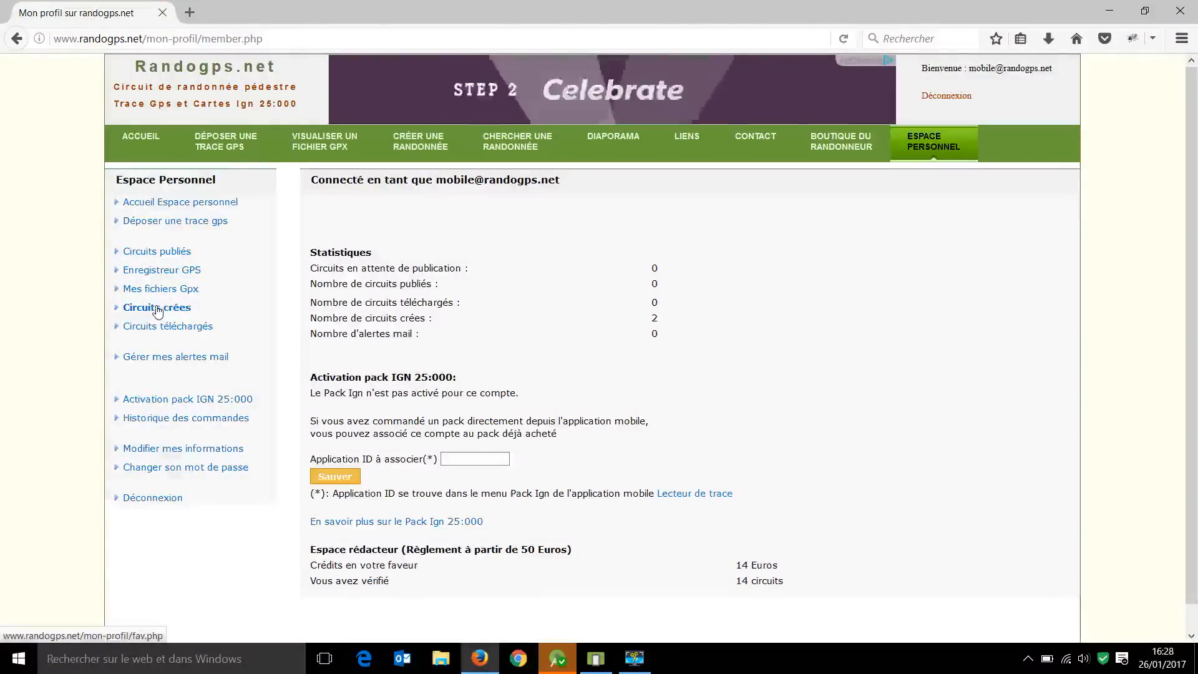
{"action": "left_click", "coordinate": [158, 308]}
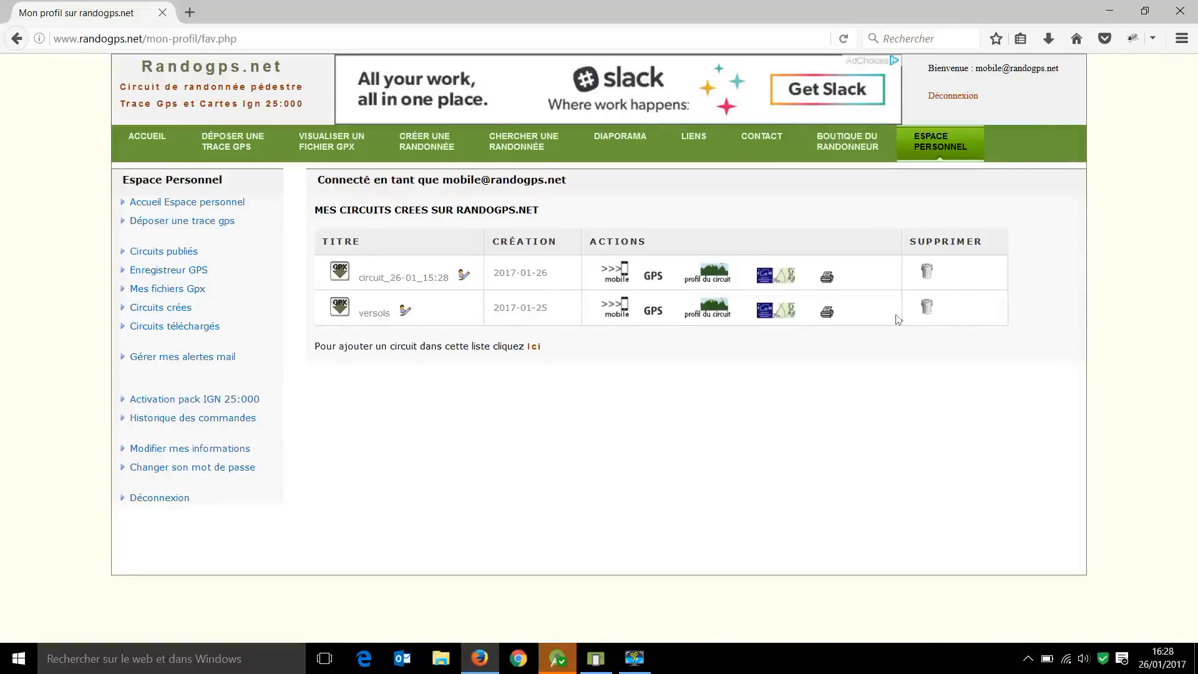
{"action": "left_click", "coordinate": [926, 308]}
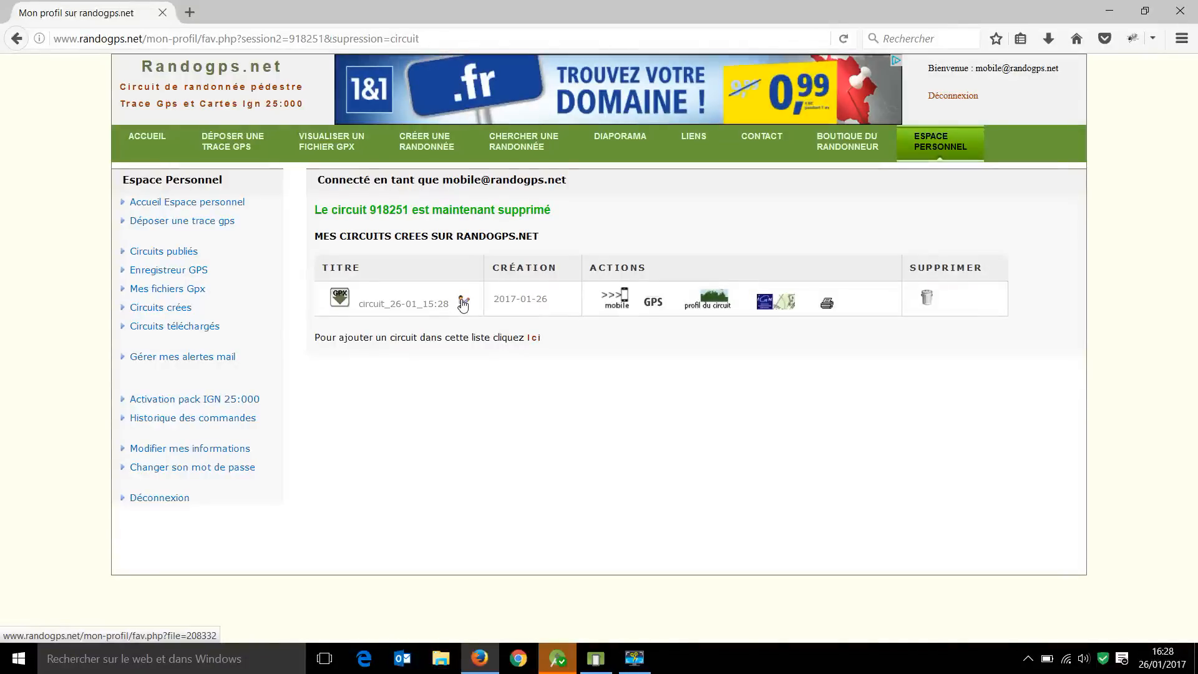
Rename the created circuit circuit_26-01_15:28 as "versols"
{"action": "left_click", "coordinate": [463, 304]}
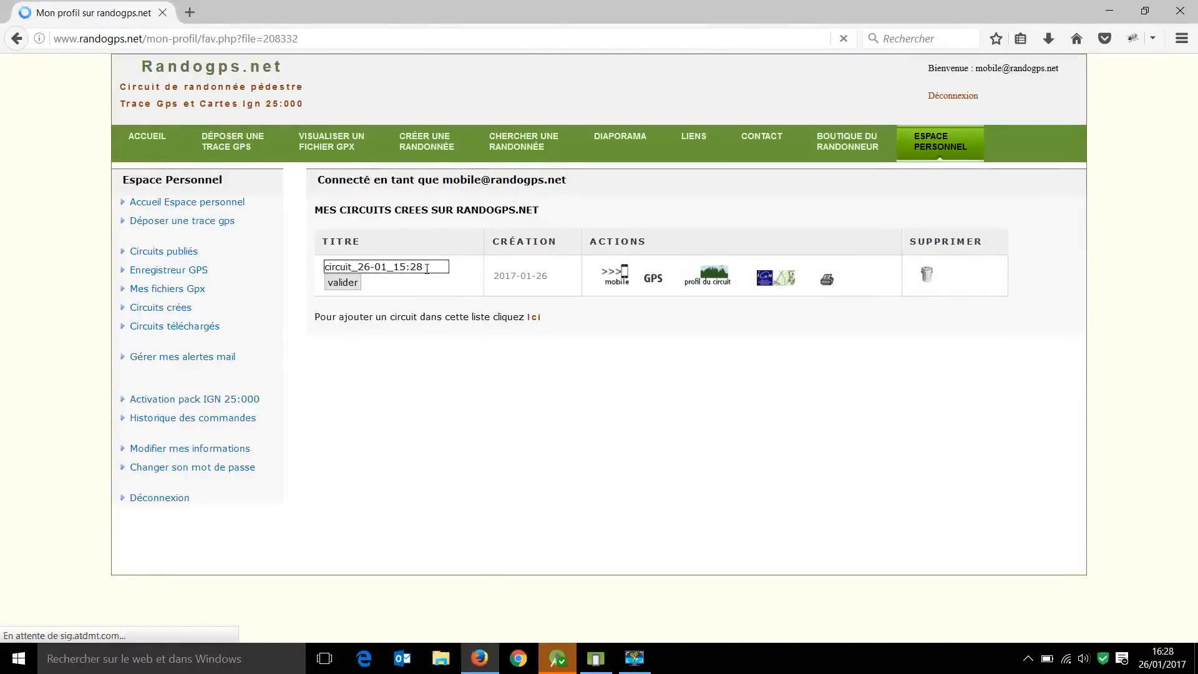
{"action": "key", "text": "BackSpace"}
{"action": "key", "text": "BackSpace"}
{"action": "key", "text": "BackSpace"}
{"action": "key", "text": "BackSpace"}
{"action": "key", "text": "BackSpace"}
{"action": "key", "text": "BackSpace"}
{"action": "key", "text": "BackSpace"}
{"action": "key", "text": "BackSpace"}
{"action": "key", "text": "BackSpace"}
{"action": "key", "text": "BackSpace"}
{"action": "key", "text": "BackSpace"}
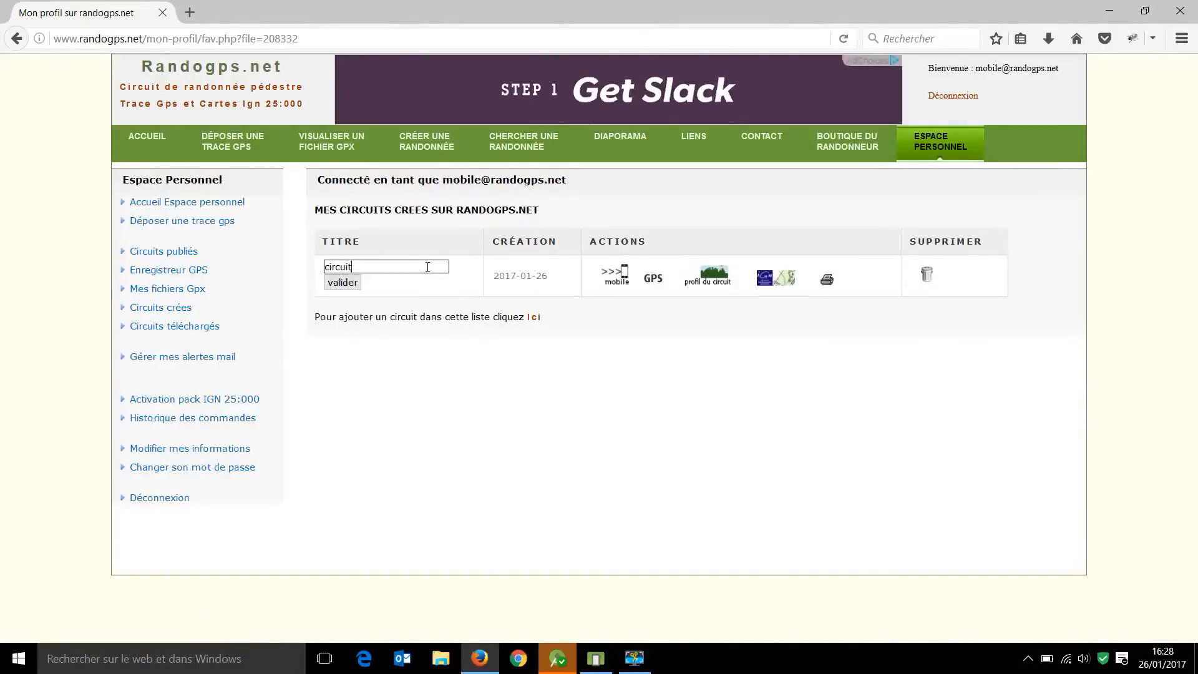
{"action": "key", "text": "BackSpace"}
{"action": "key", "text": "BackSpace"}
{"action": "key", "text": "BackSpace"}
{"action": "key", "text": "BackSpace"}
{"action": "key", "text": "BackSpace"}
{"action": "key", "text": "BackSpace"}
{"action": "key", "text": "BackSpace"}
{"action": "key", "text": "BackSpace"}
{"action": "type", "text": "vr"}
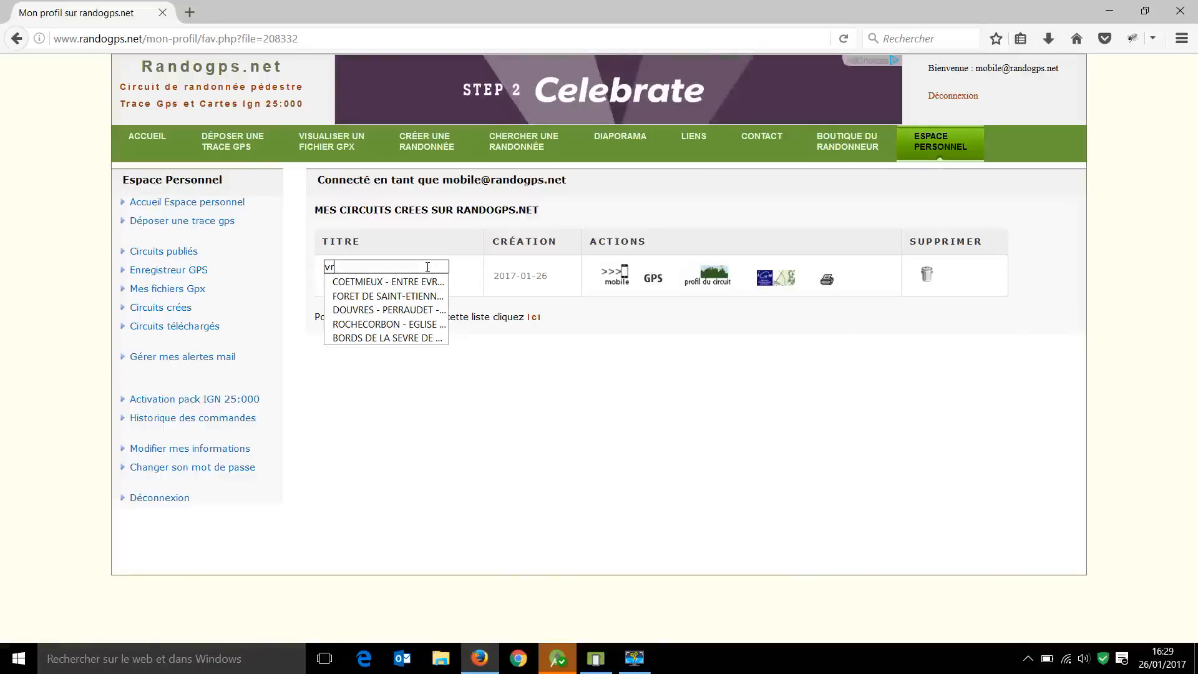
{"action": "key", "text": "BackSpace"}
{"action": "type", "text": "erso"}
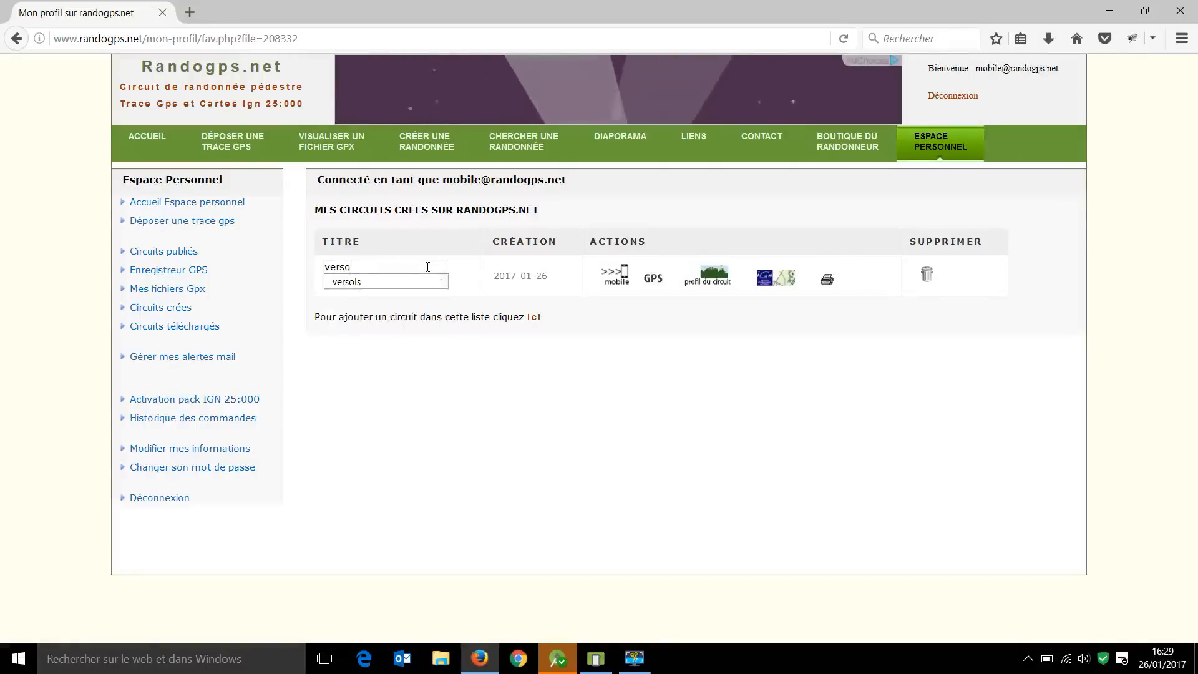
{"action": "type", "text": "le"}
{"action": "left_click", "coordinate": [353, 284]}
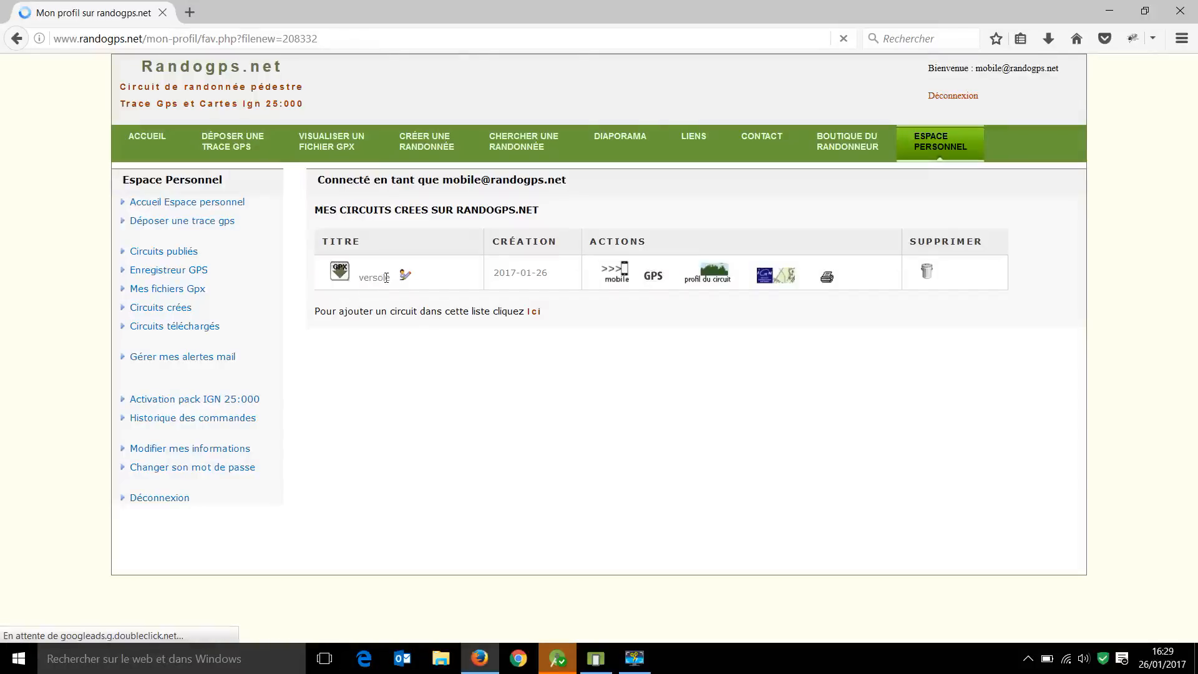
{"action": "left_click", "coordinate": [405, 278]}
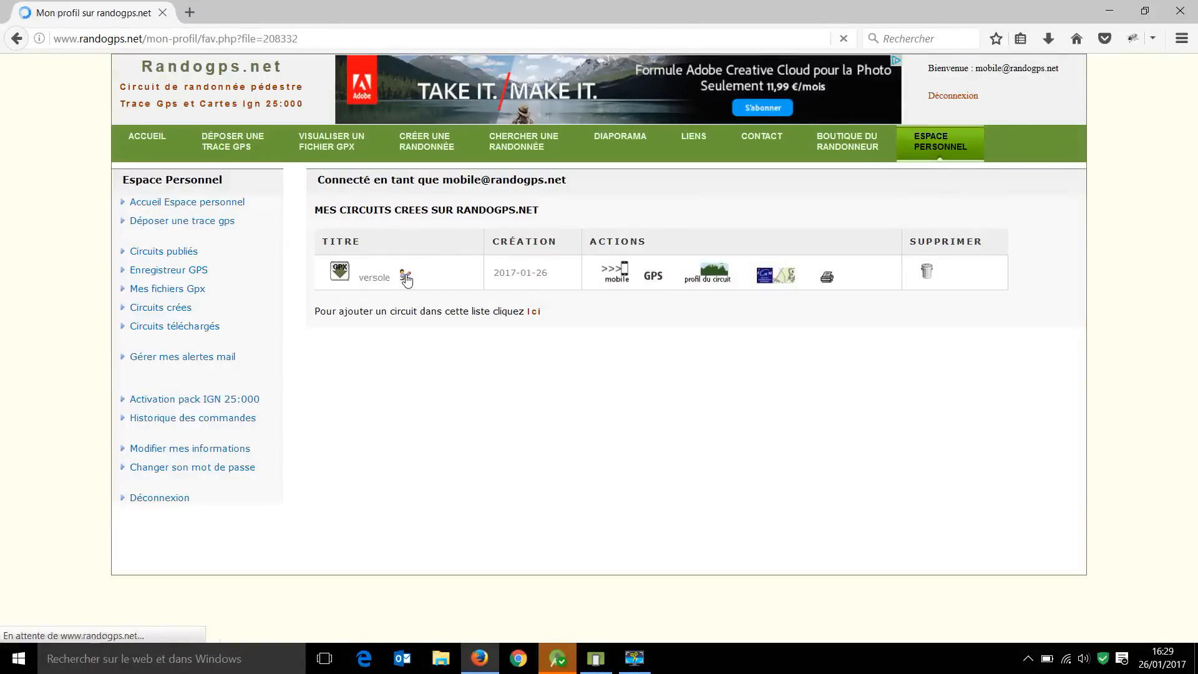
{"action": "left_click", "coordinate": [377, 266]}
{"action": "key", "text": "BackSpace"}
{"action": "type", "text": "sols"}
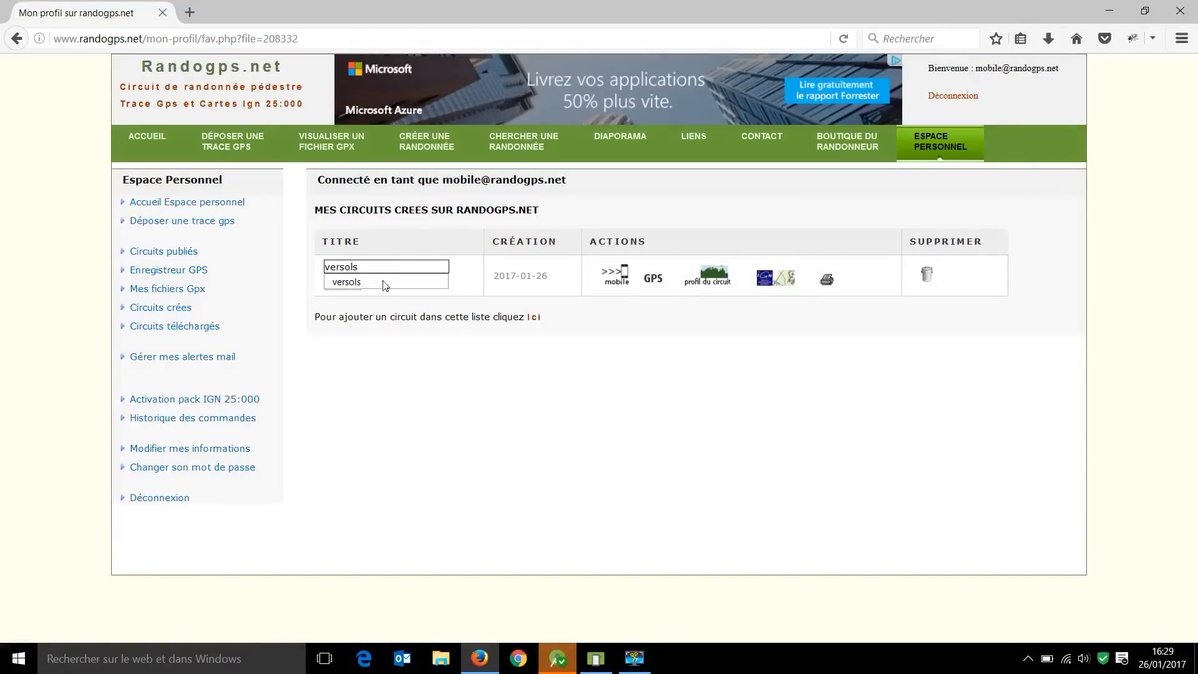
{"action": "left_click", "coordinate": [445, 286]}
{"action": "left_click", "coordinate": [343, 285]}
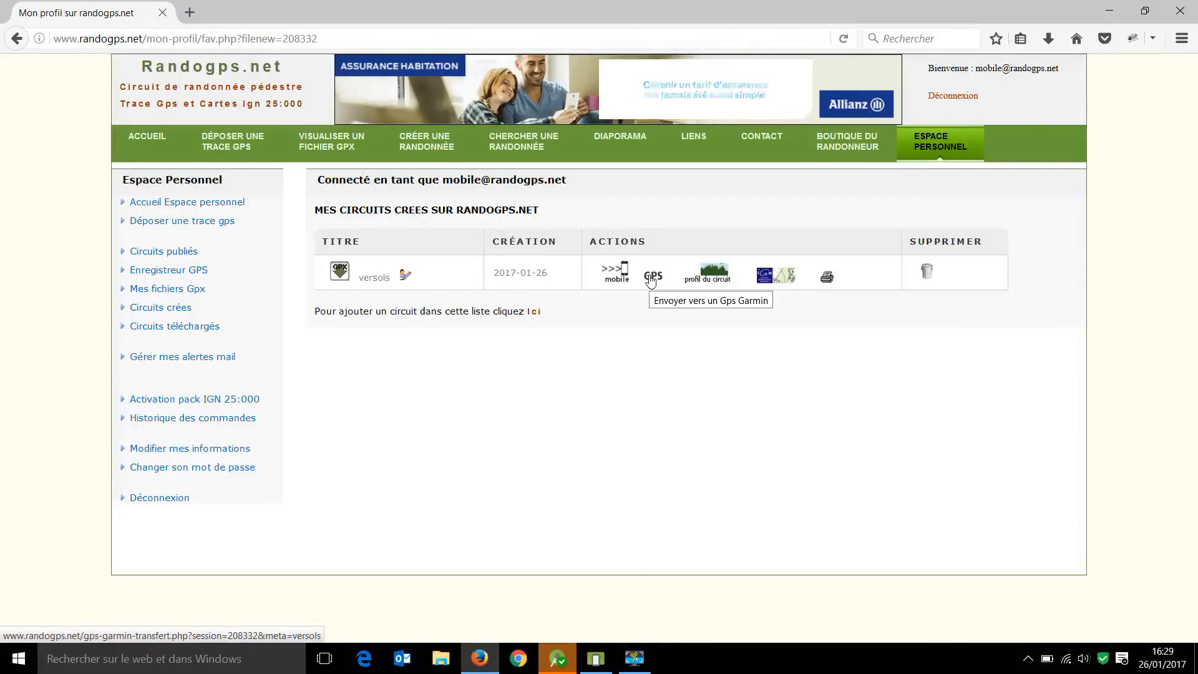
Examine the elevation profile, statistics and map location of the versols circuit, and close the profile page
{"action": "left_click", "coordinate": [711, 280]}
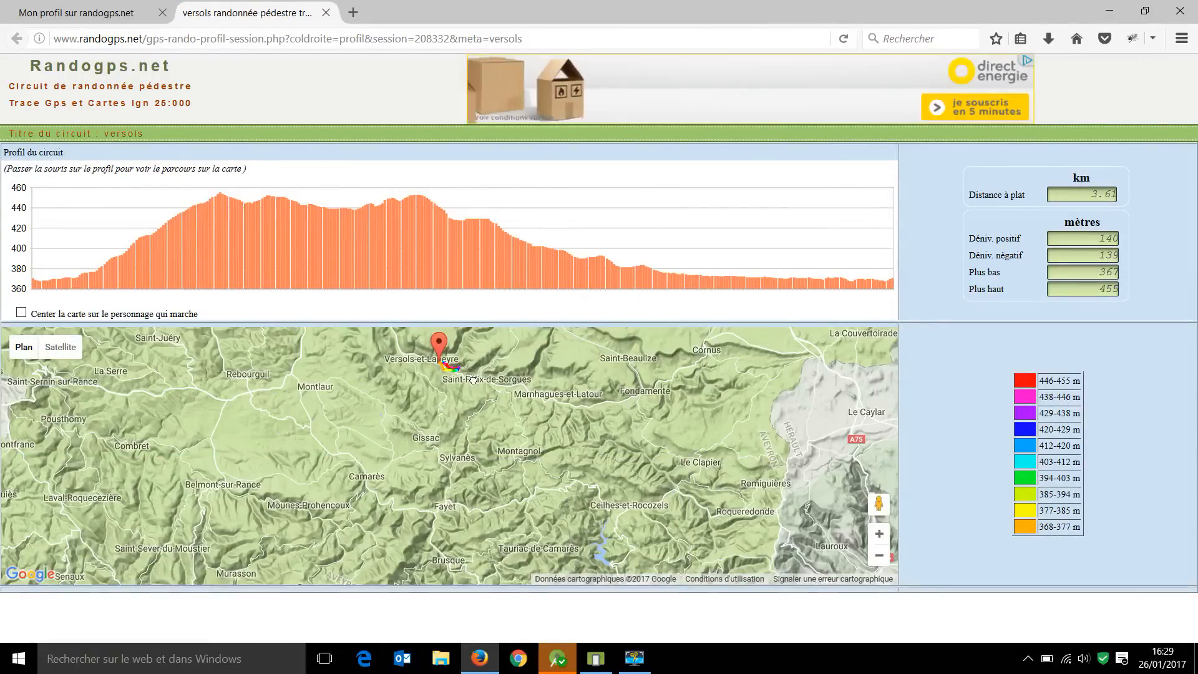
{"action": "left_click_drag", "start_coordinate": [473, 380], "coordinate": [473, 420]}
{"action": "scroll", "coordinate": [473, 420], "scroll_direction": "up", "scroll_amount": 1}
{"action": "left_click_drag", "start_coordinate": [277, 352], "coordinate": [255, 420]}
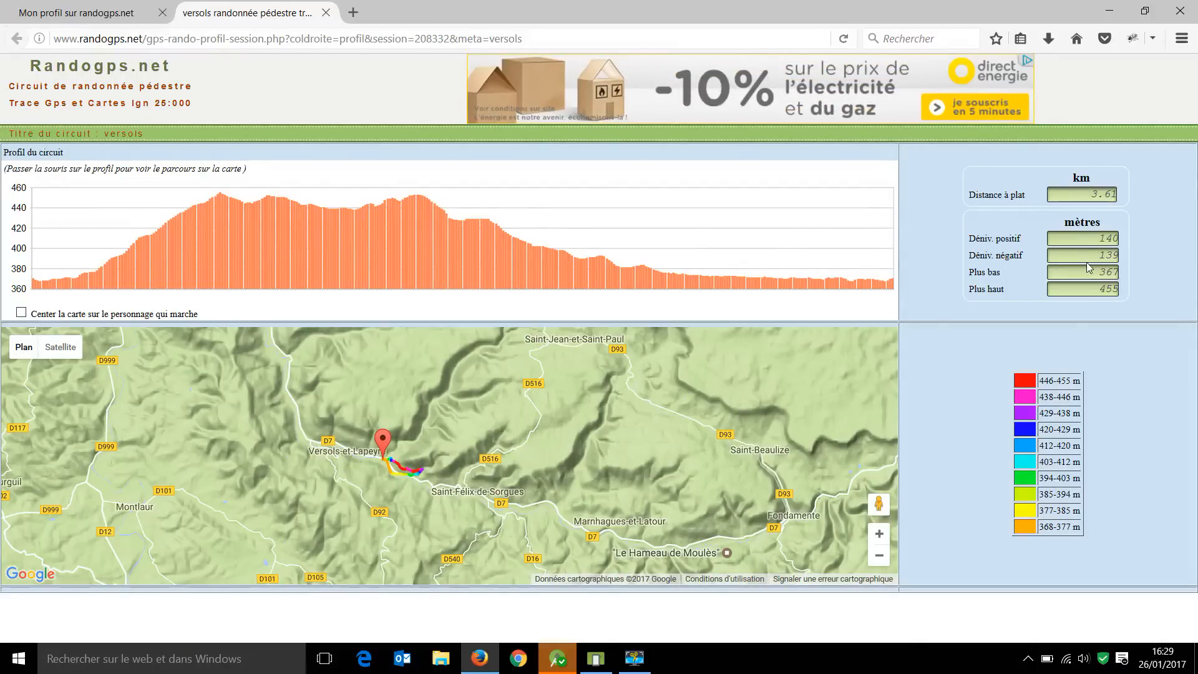
{"action": "left_click", "coordinate": [326, 13]}
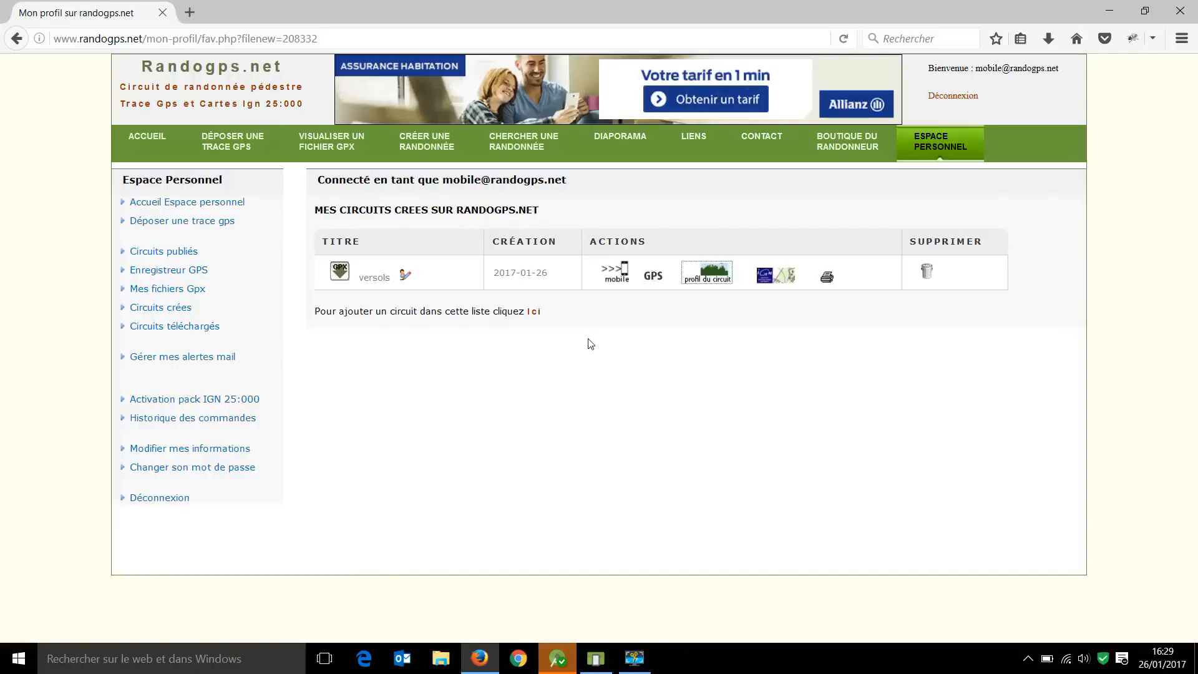
Display the mobile code of the versols circuit and place the reduced browser window beside the phone emulator
{"action": "left_click", "coordinate": [617, 279]}
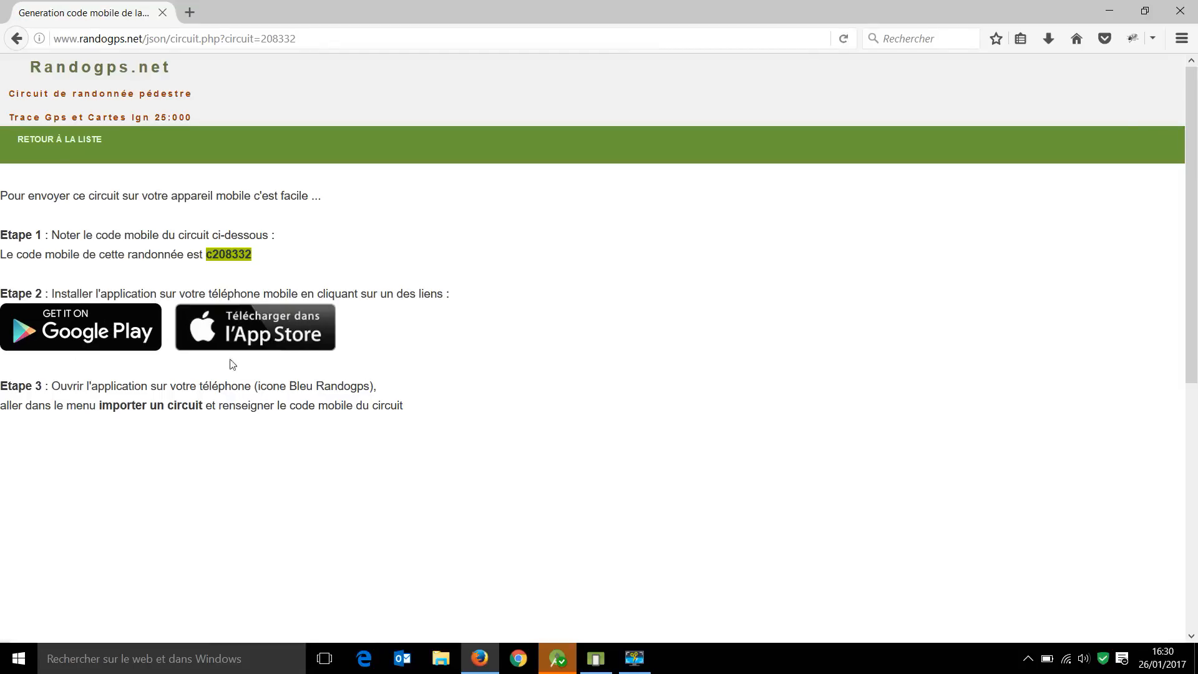
{"action": "left_click", "coordinate": [1144, 12]}
{"action": "left_click_drag", "start_coordinate": [690, 41], "coordinate": [893, 28]}
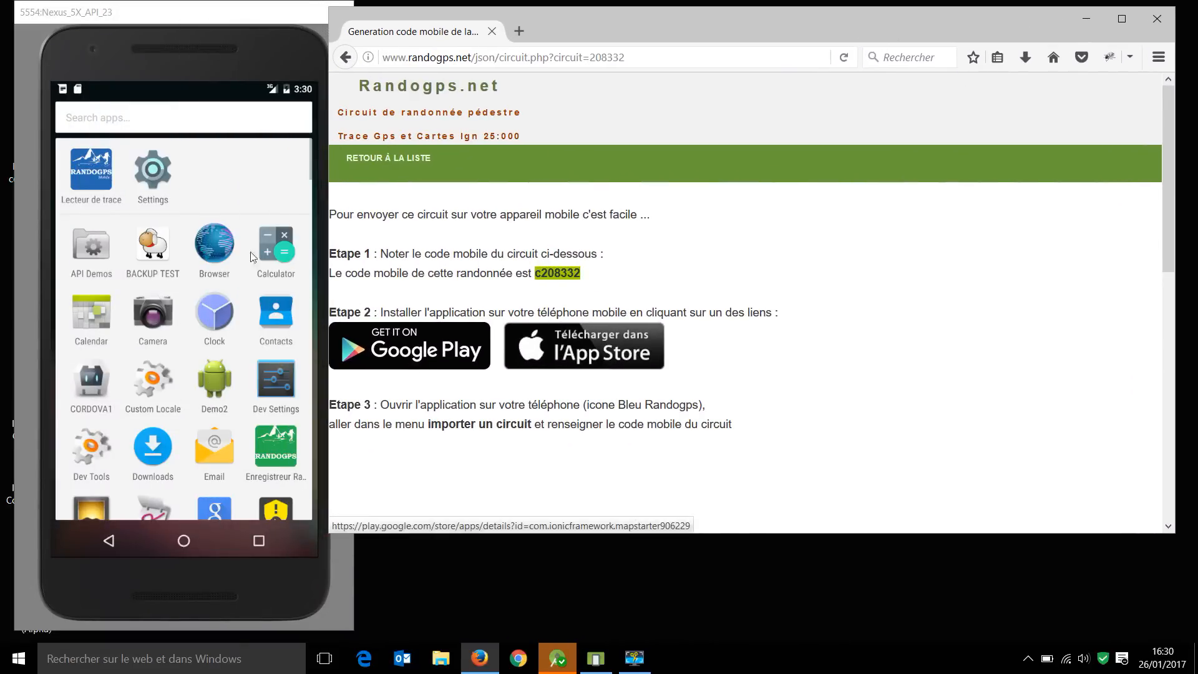
Switch to the Lecteur de trace app in the phone emulator and look at its import page and list of available circuits
{"action": "left_click", "coordinate": [97, 177]}
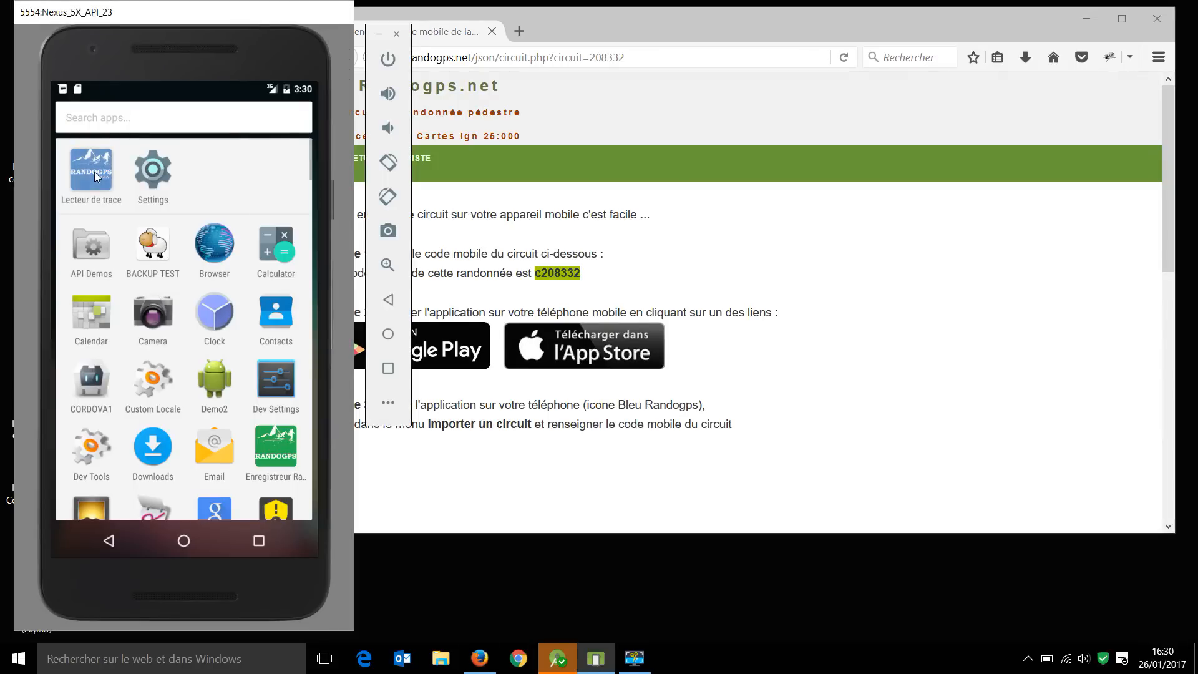
{"action": "left_click", "coordinate": [80, 117]}
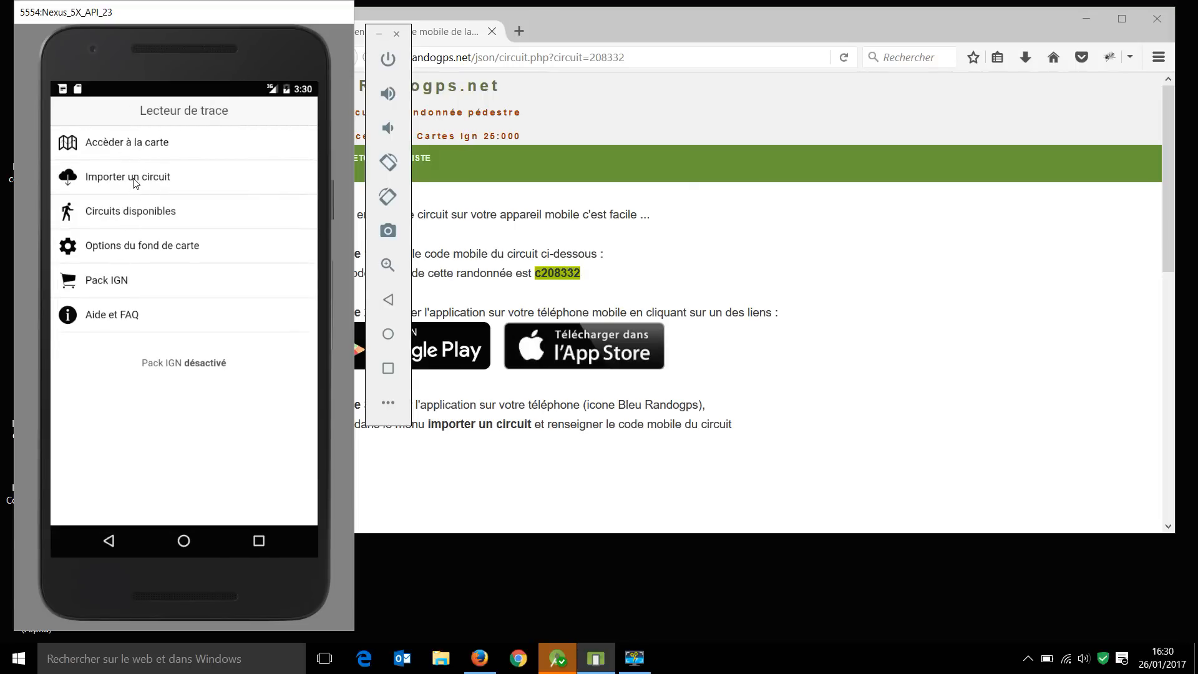
{"action": "left_click", "coordinate": [132, 179]}
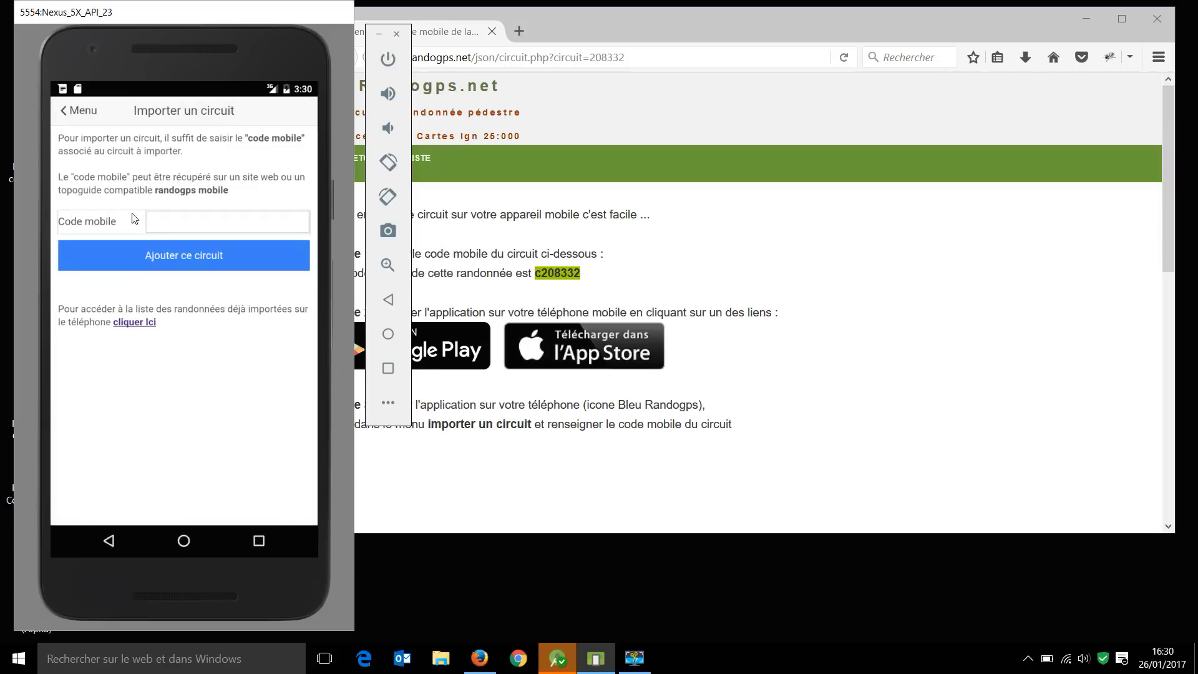
{"action": "left_click", "coordinate": [75, 111]}
{"action": "left_click", "coordinate": [98, 215]}
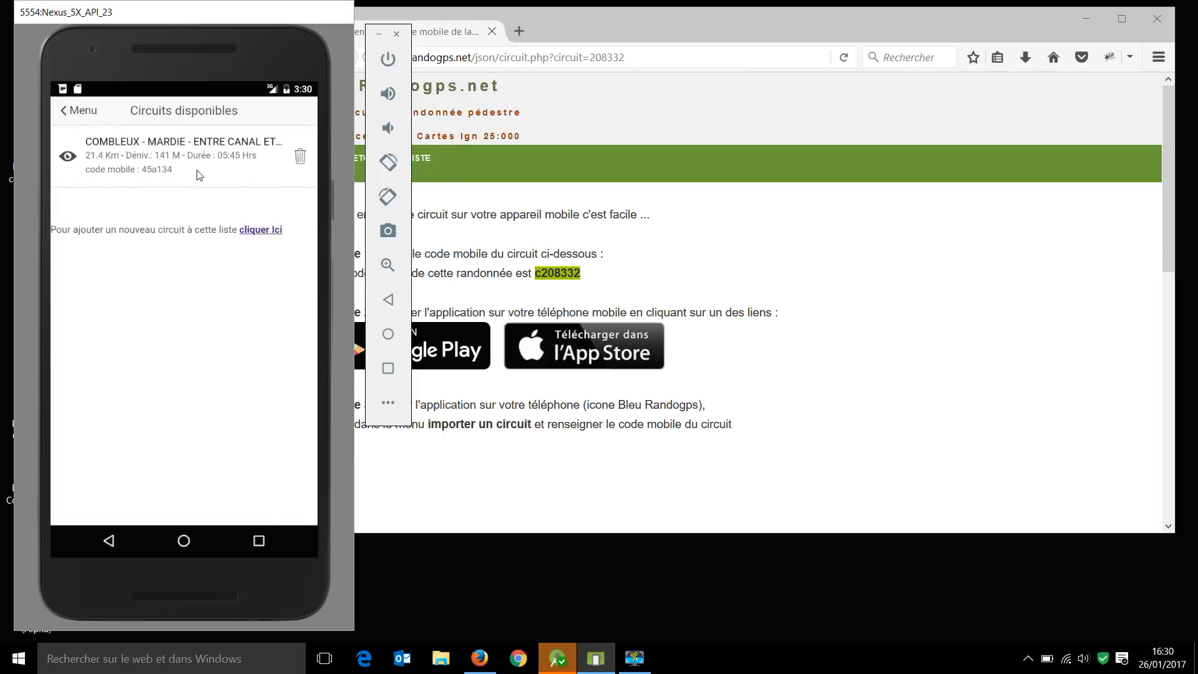
{"action": "left_click", "coordinate": [75, 114]}
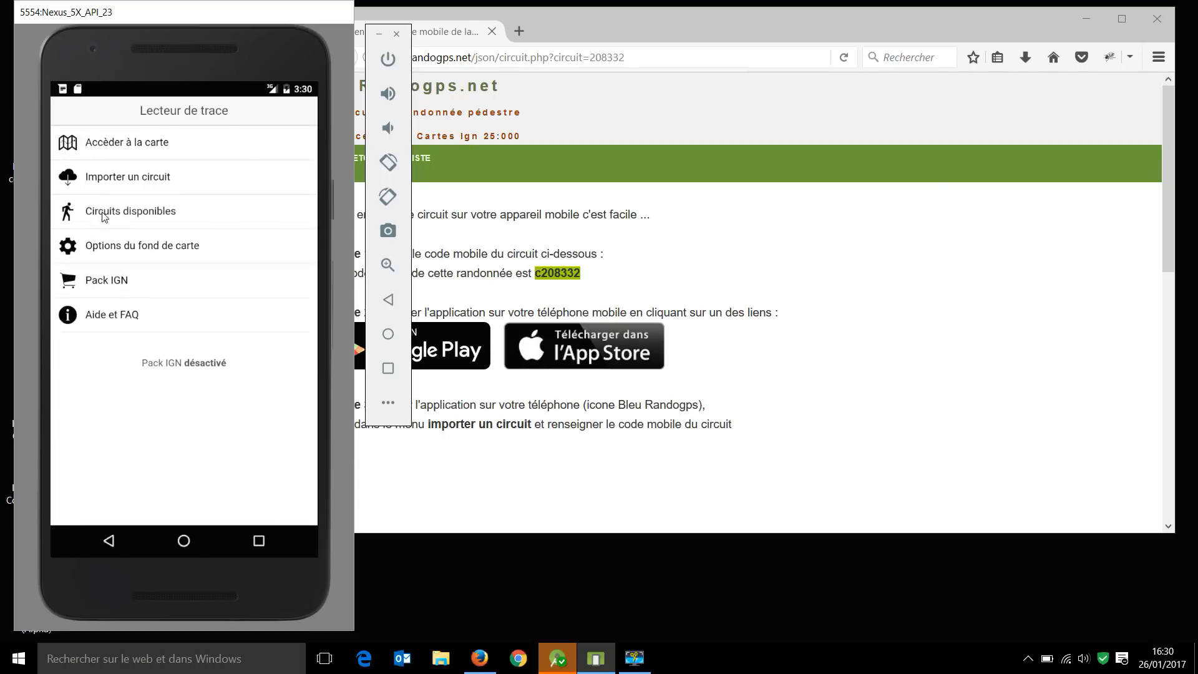
Import the circuit with mobile code c208332 into the Lecteur de trace app
{"action": "left_click", "coordinate": [119, 179]}
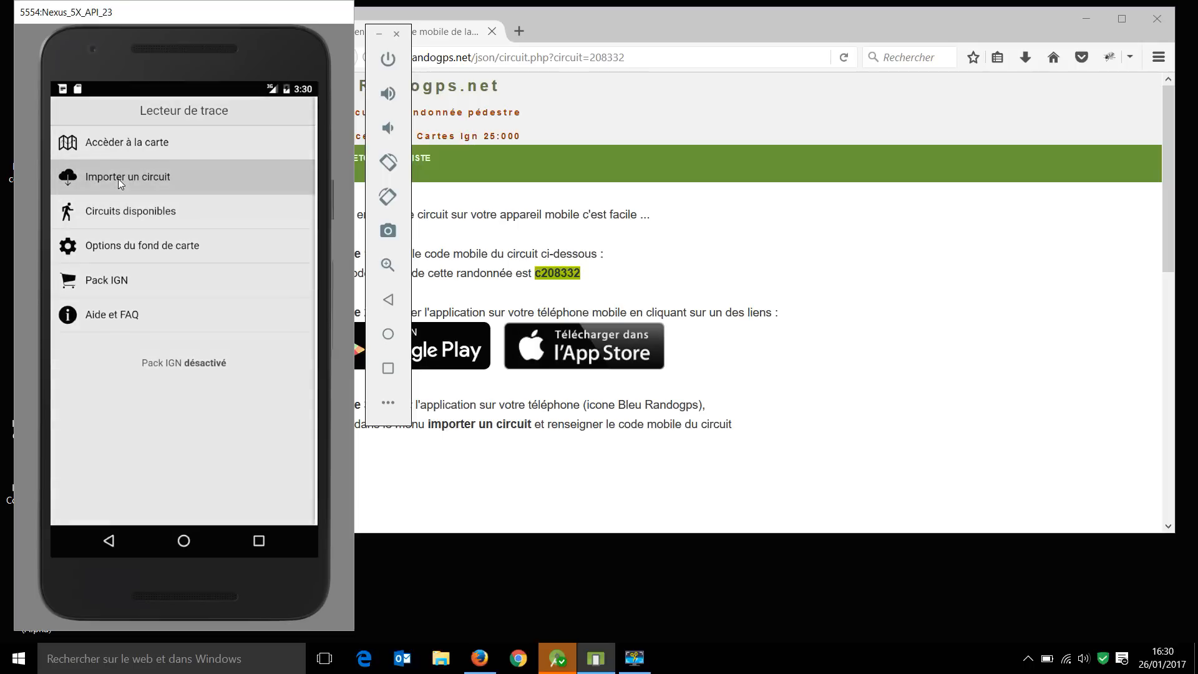
{"action": "left_click", "coordinate": [251, 224]}
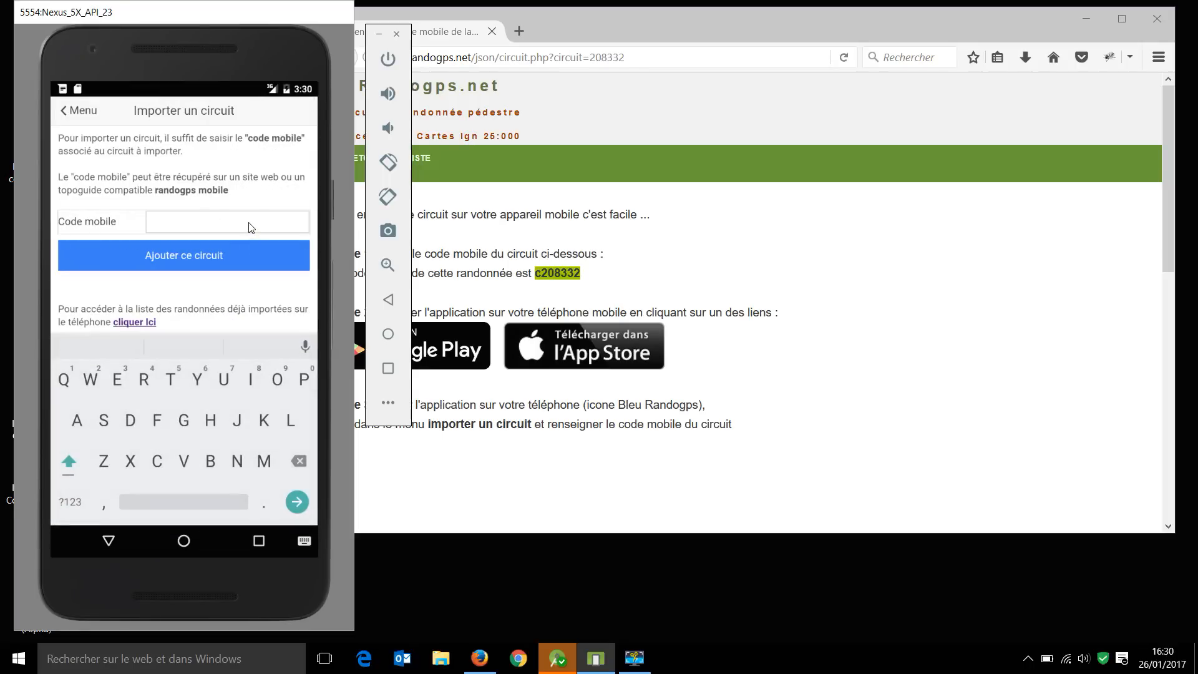
{"action": "type", "text": "c"}
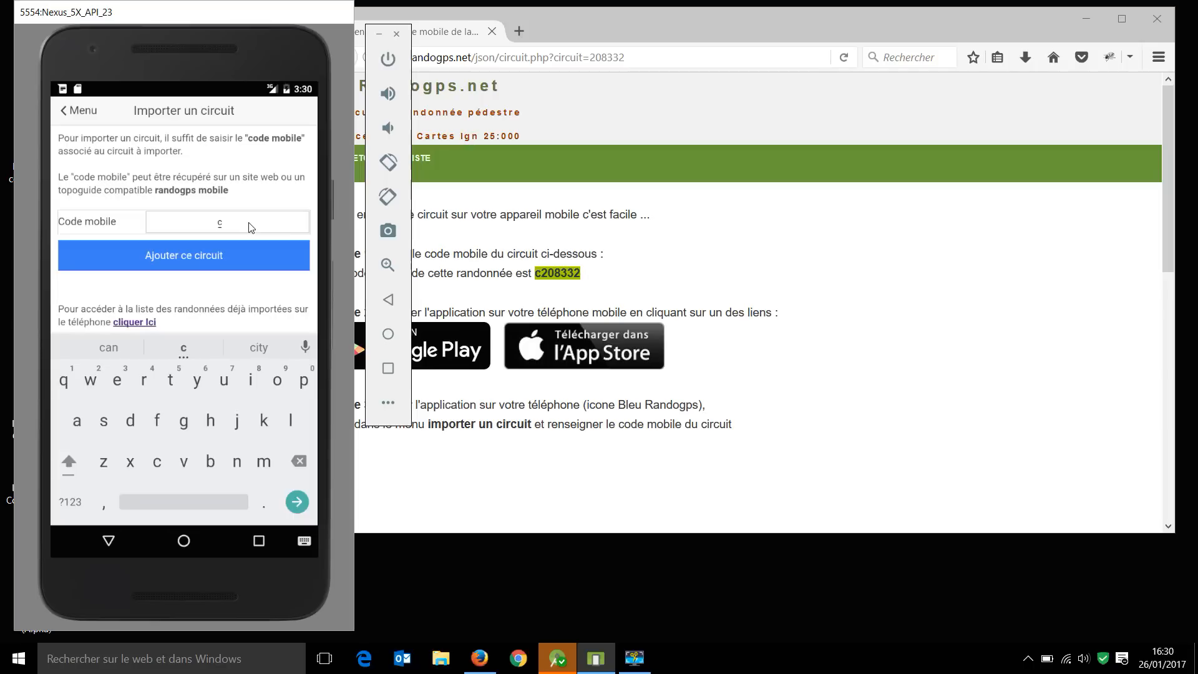
{"action": "type", "text": "208332"}
{"action": "left_click", "coordinate": [201, 252]}
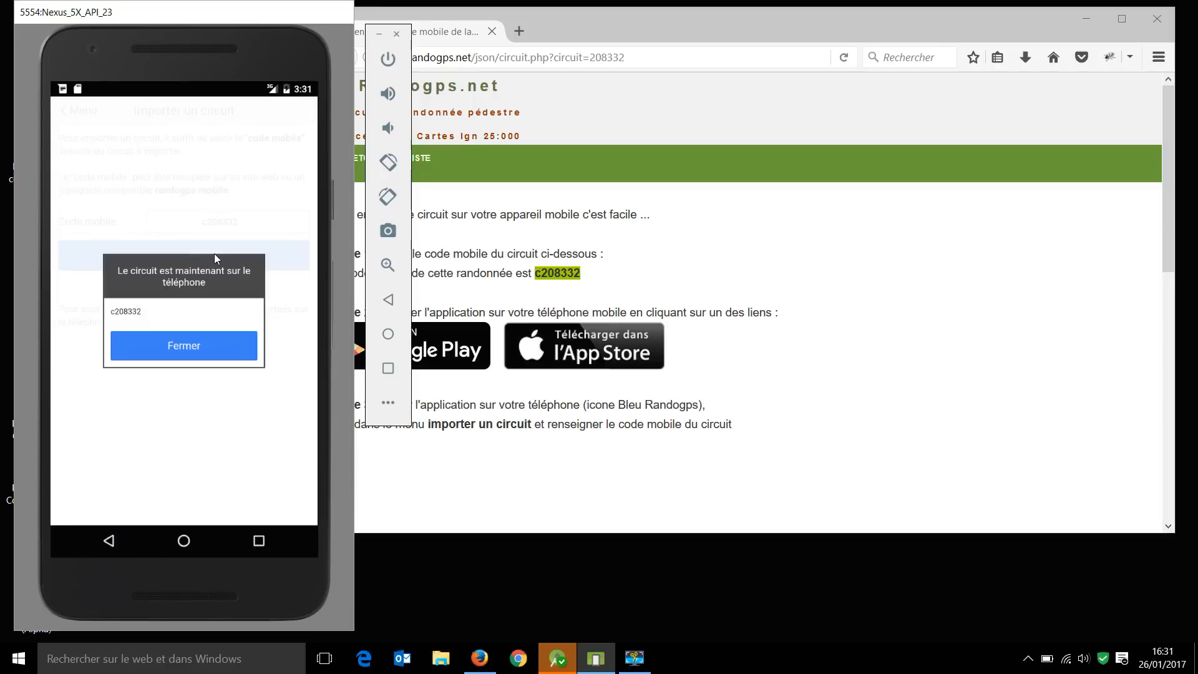
Dismiss the import confirmation, view the imported versols circuit on the phone's map, and return to the app's main menu
{"action": "left_click", "coordinate": [185, 353]}
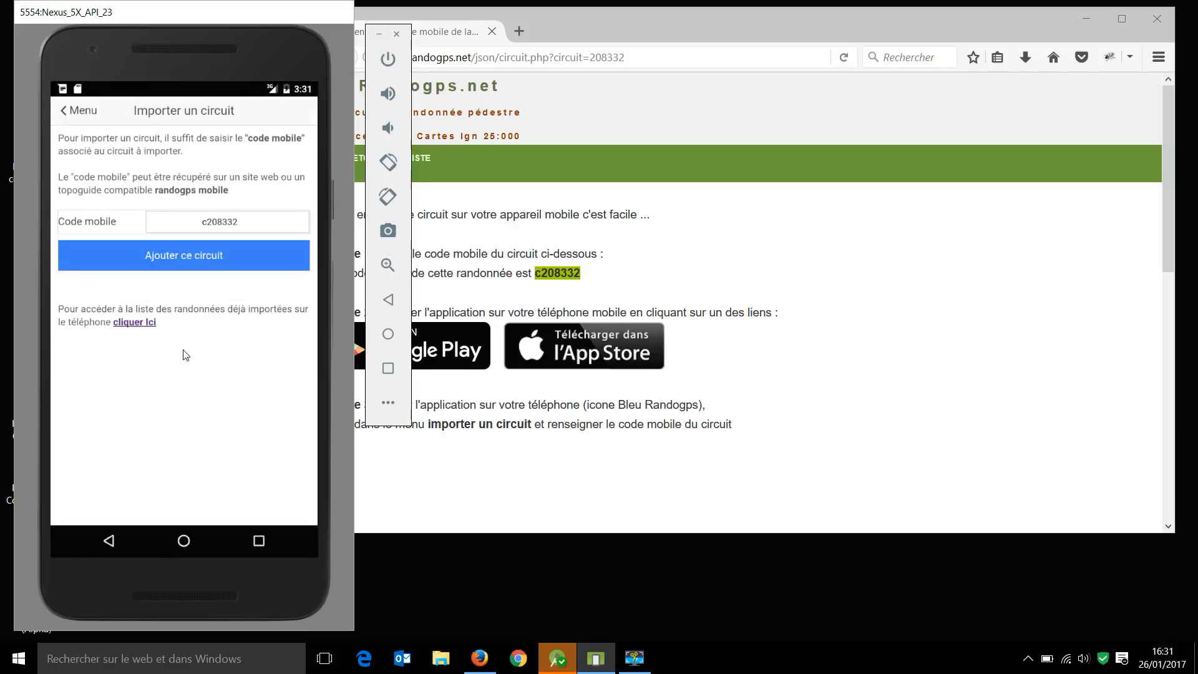
{"action": "left_click", "coordinate": [146, 325]}
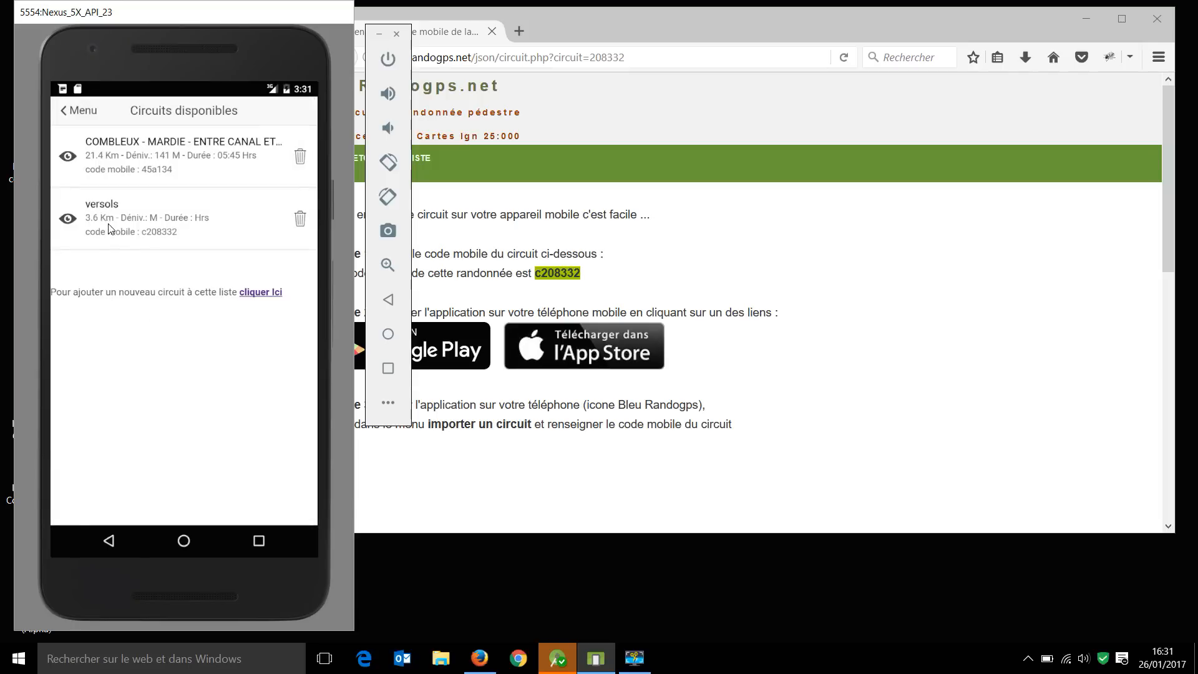
{"action": "left_click", "coordinate": [68, 219]}
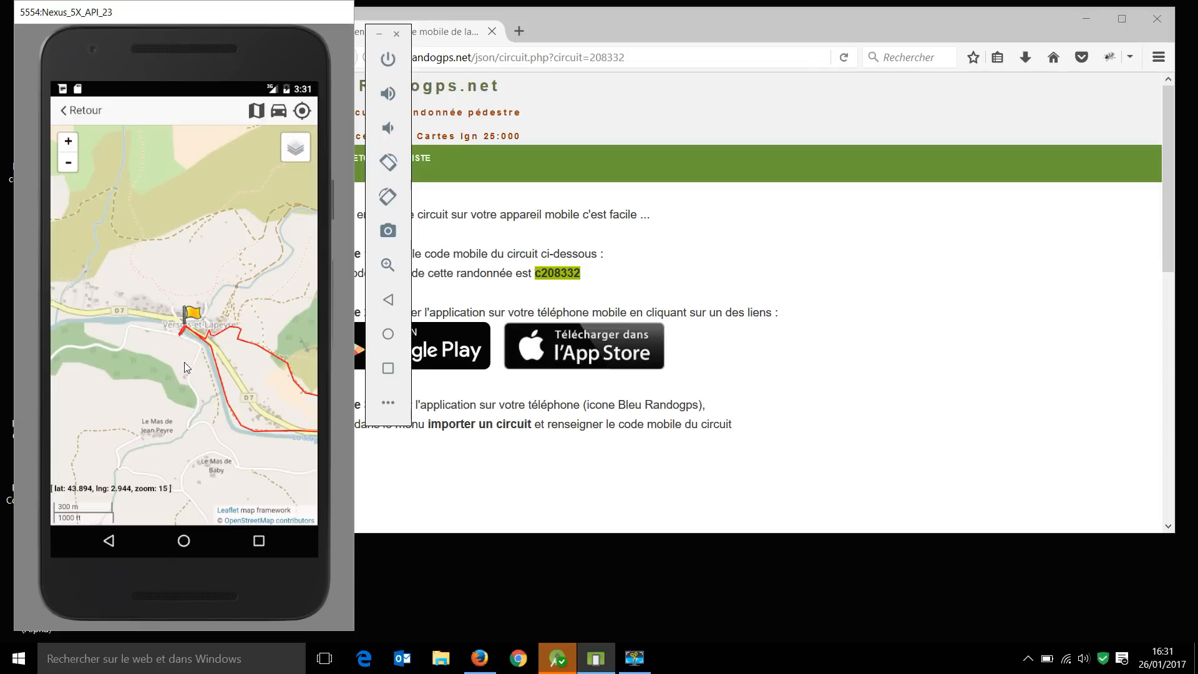
{"action": "left_click", "coordinate": [90, 115]}
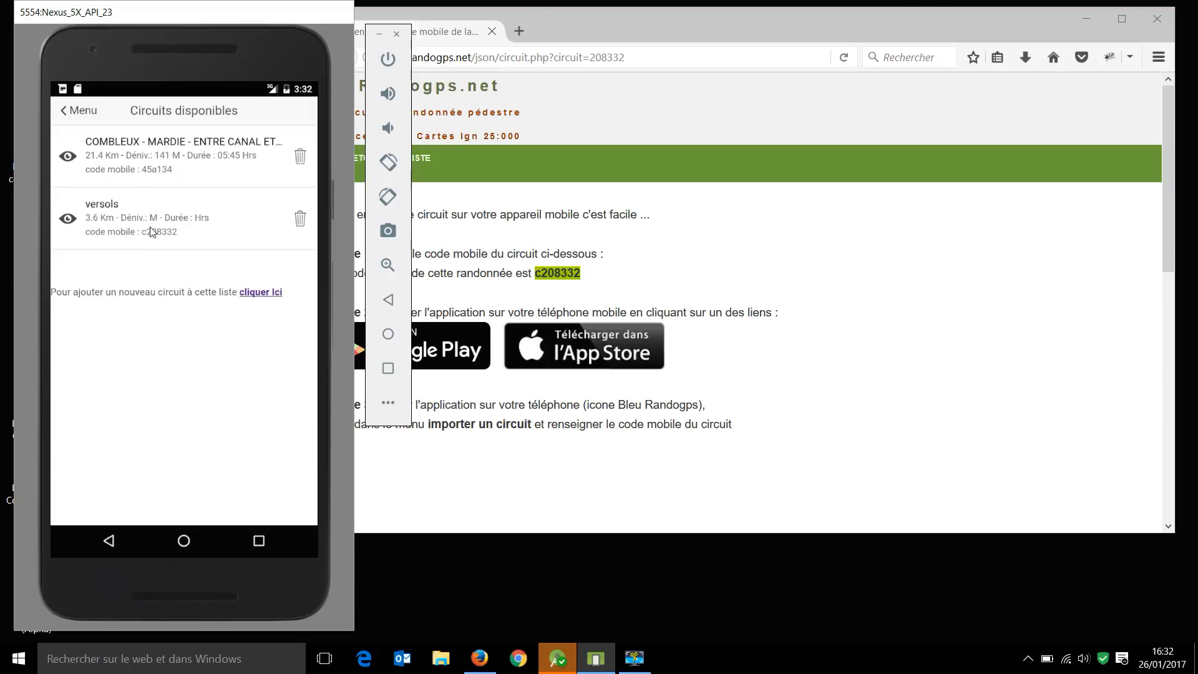
{"action": "left_click", "coordinate": [86, 115]}
Switch back to the Firefox window, return to the list of created circuits, and maximize the window
{"action": "left_click", "coordinate": [566, 28]}
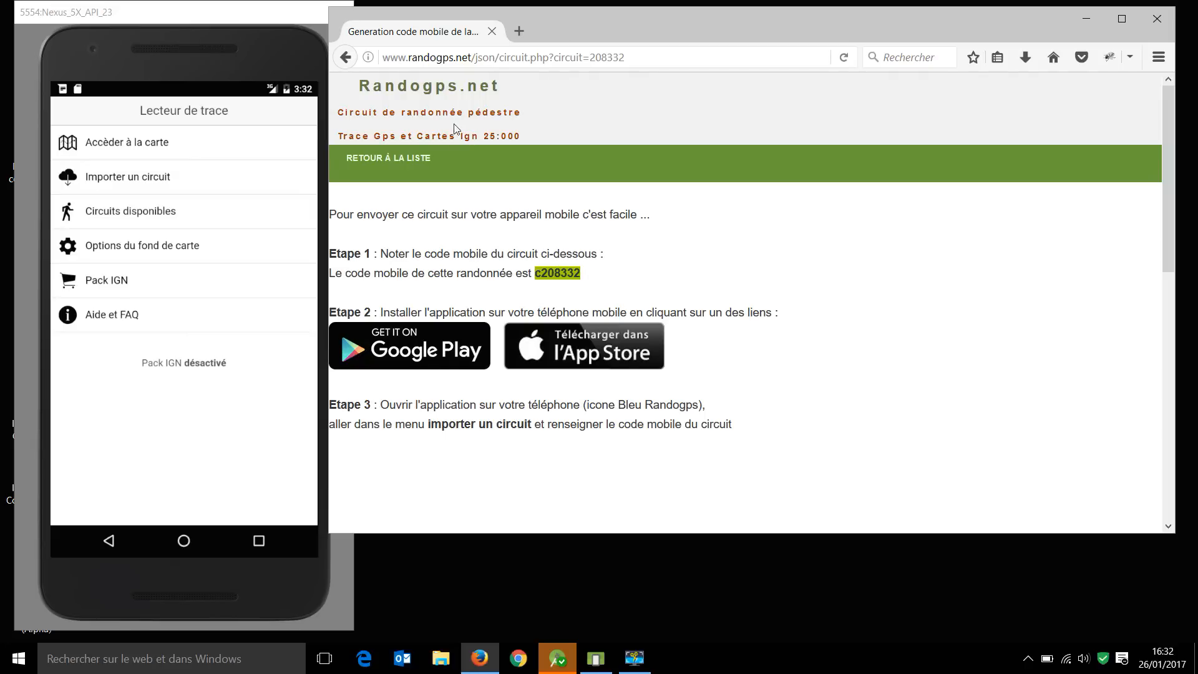
{"action": "left_click", "coordinate": [421, 160]}
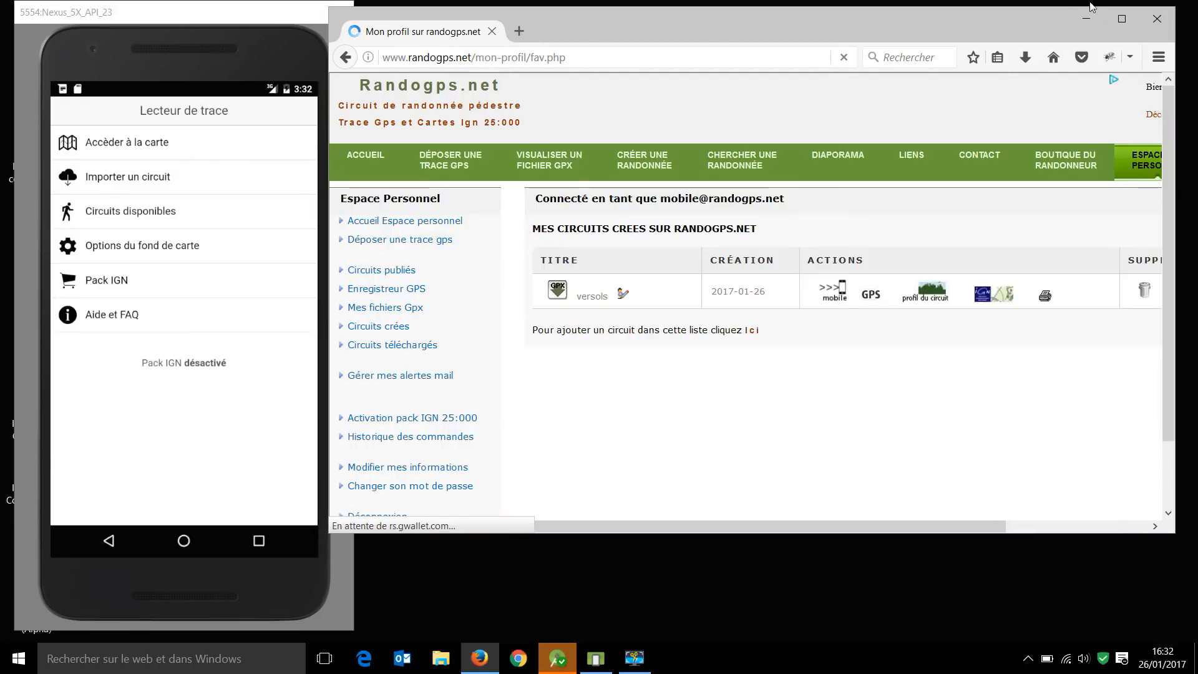
{"action": "left_click", "coordinate": [1121, 19]}
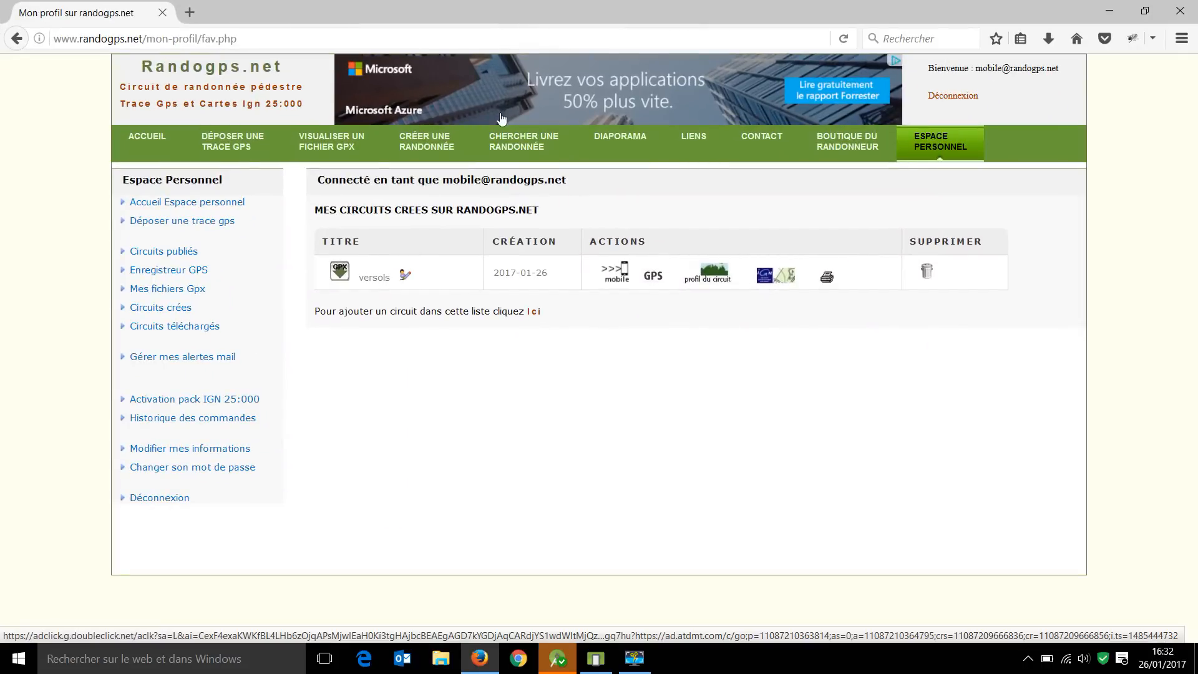